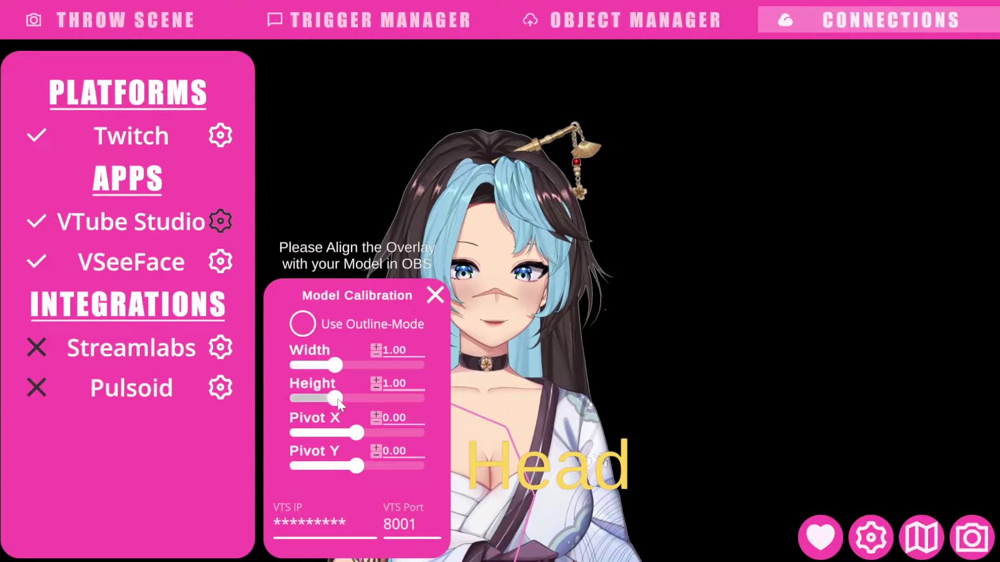
- Calibrate the overlay to width 1.03, height 1.48 and pivot X 0.69, turn on Outline-Mode, and close calibration
{"action": "left_click_drag", "start_coordinate": [352, 365], "coordinate": [355, 399]}
{"action": "left_click_drag", "start_coordinate": [355, 432], "coordinate": [400, 432]}
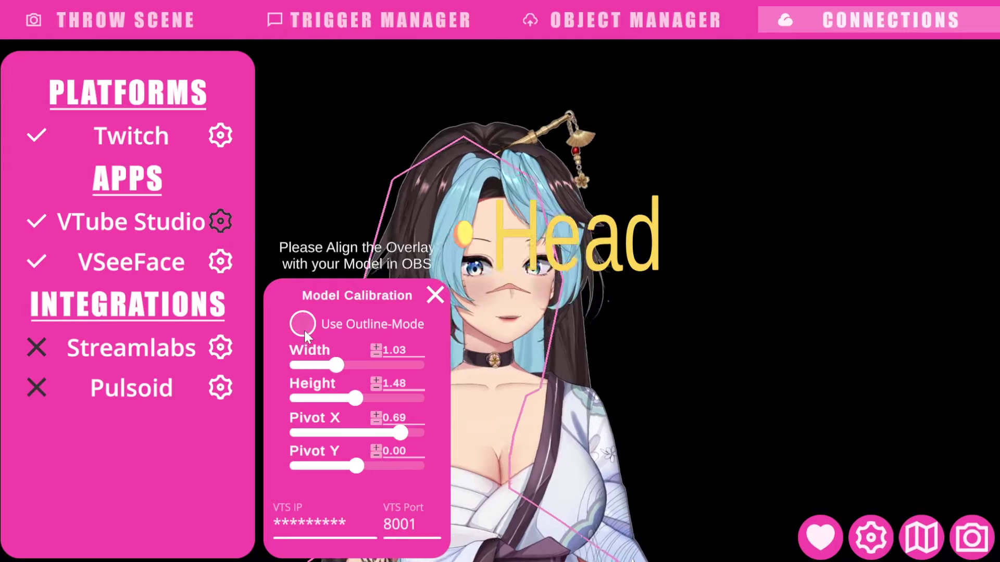
{"action": "left_click", "coordinate": [303, 325]}
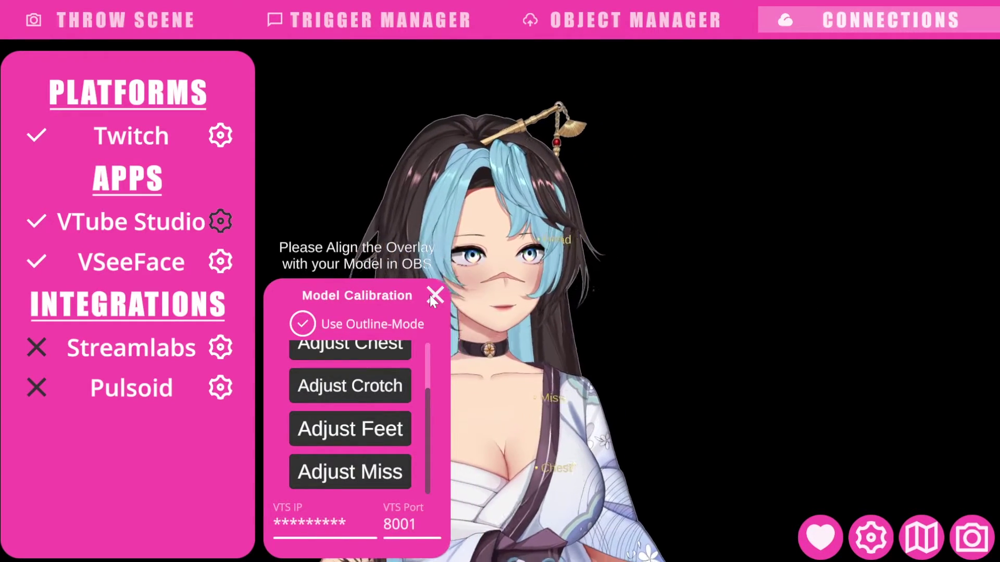
{"action": "left_click", "coordinate": [429, 294]}
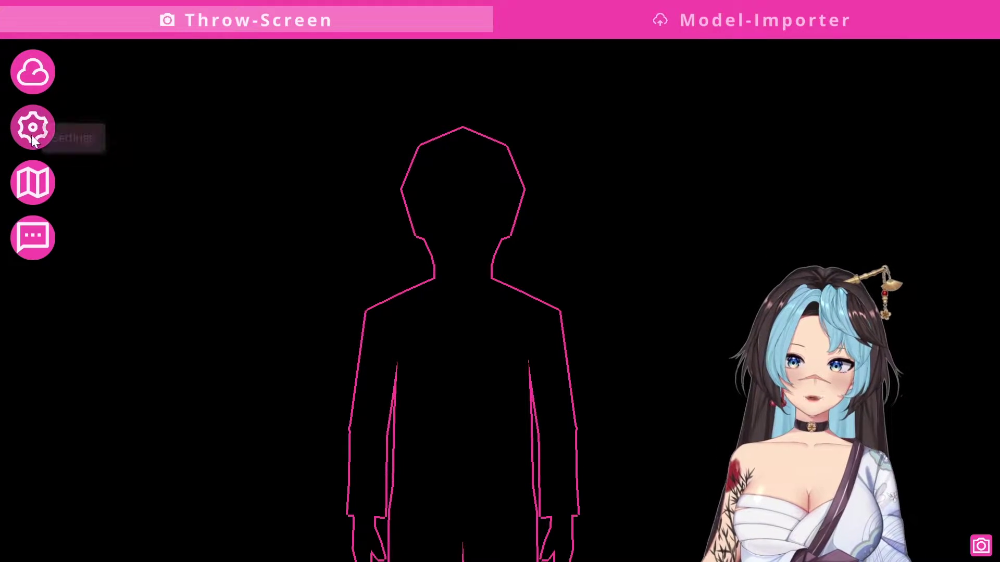
- Open the T.I.T.S. Settings and scroll through the available options
{"action": "left_click", "coordinate": [32, 129]}
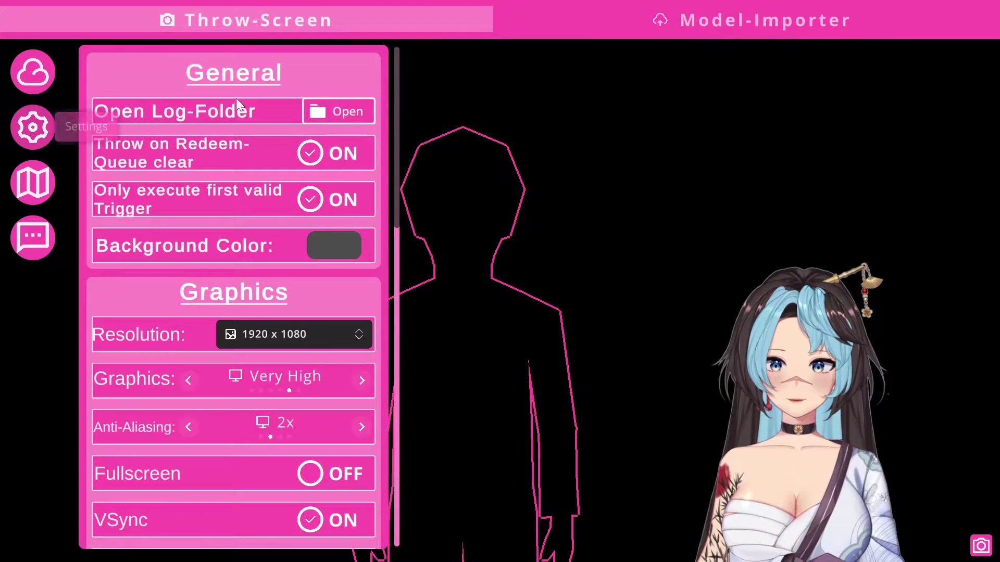
{"action": "scroll", "coordinate": [328, 227], "scroll_direction": "down", "scroll_amount": 2}
{"action": "scroll", "coordinate": [328, 227], "scroll_direction": "down", "scroll_amount": 1}
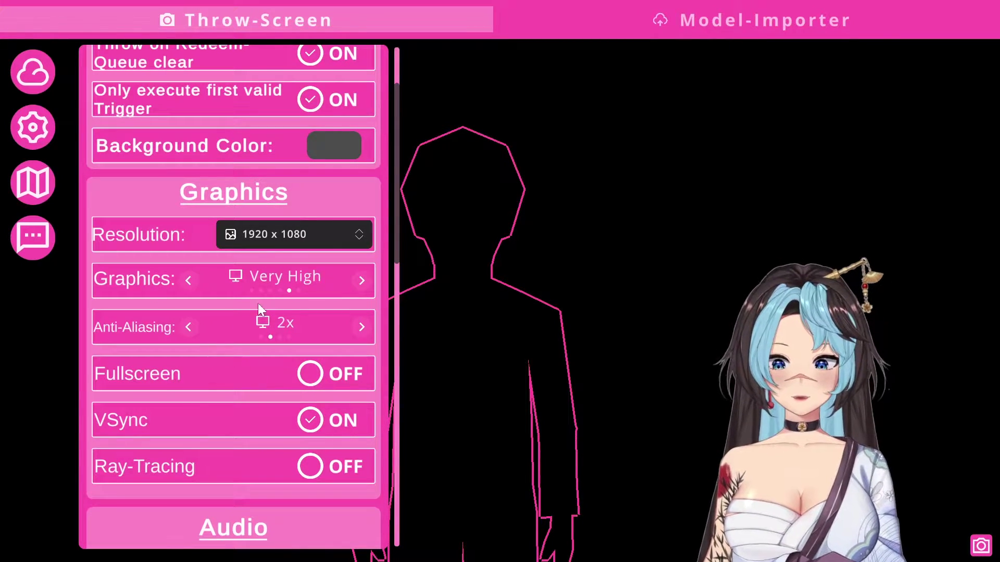
{"action": "scroll", "coordinate": [255, 260], "scroll_direction": "down", "scroll_amount": 10}
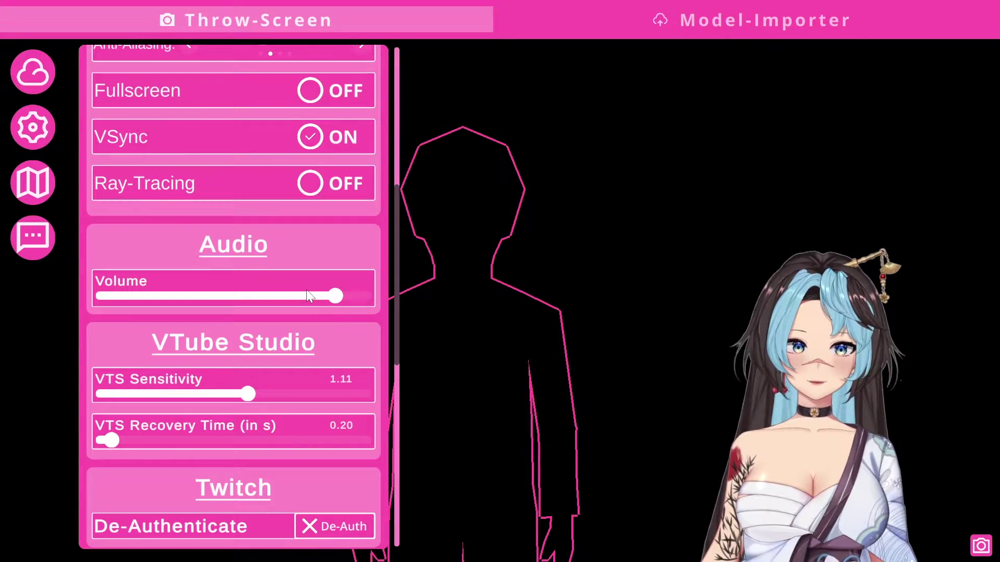
{"action": "scroll", "coordinate": [307, 291], "scroll_direction": "down", "scroll_amount": 9}
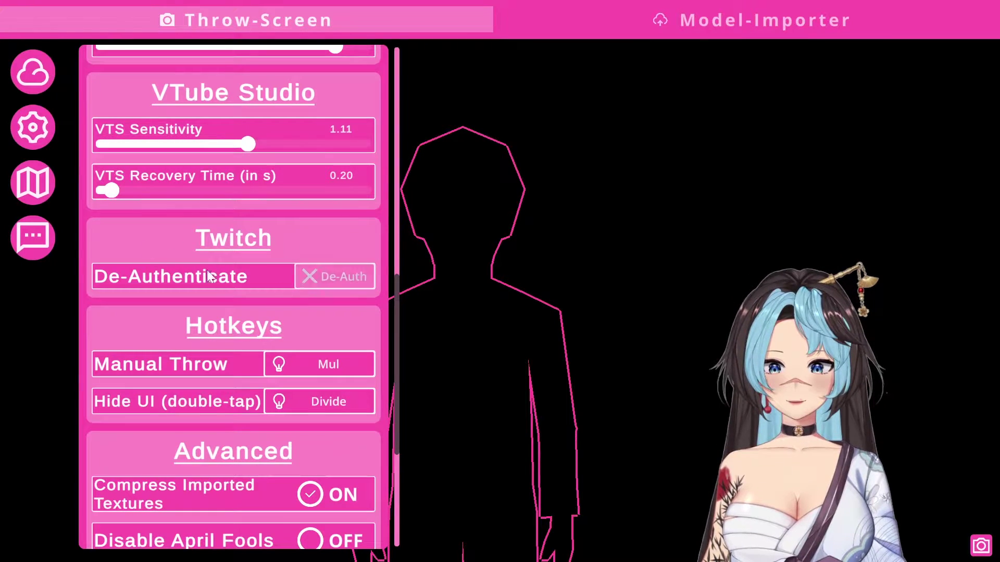
{"action": "scroll", "coordinate": [201, 284], "scroll_direction": "down", "scroll_amount": 2}
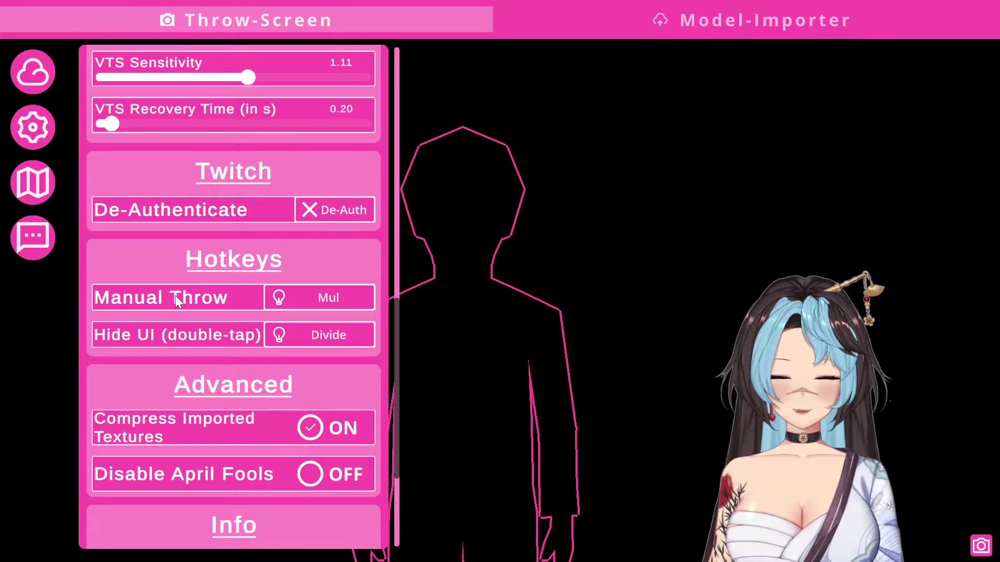
- Test a manual throw with the numpad * hotkey, then bring up the Trigger-Menu
{"action": "key", "text": "KP_Multiply"}
{"action": "key", "text": "KP_Multiply"}
{"action": "key", "text": "KP_Multiply"}
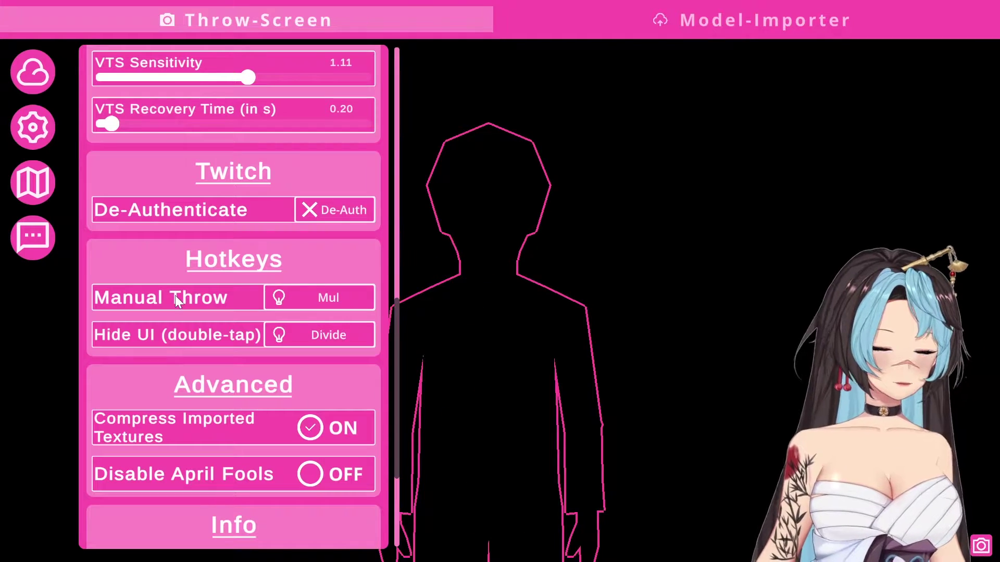
{"action": "scroll", "coordinate": [263, 363], "scroll_direction": "down", "scroll_amount": 4}
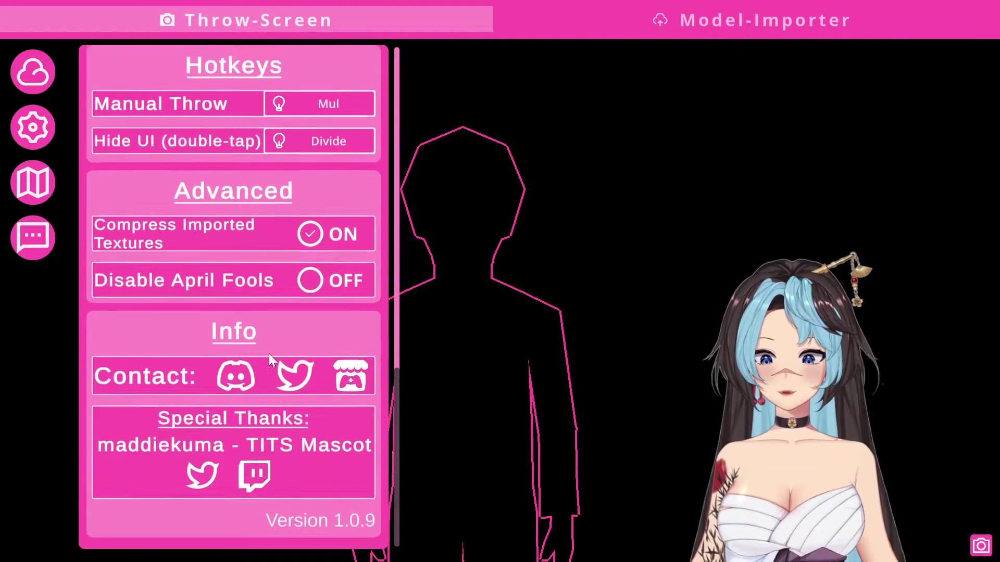
{"action": "left_click", "coordinate": [23, 236]}
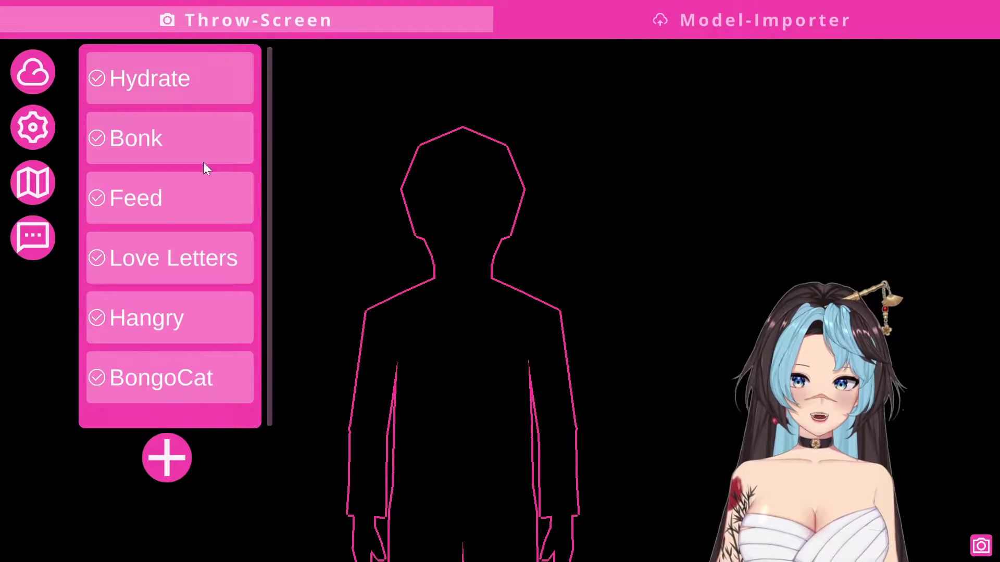
- Add a new trigger and name it 'Trigger'
{"action": "left_click", "coordinate": [180, 463]}
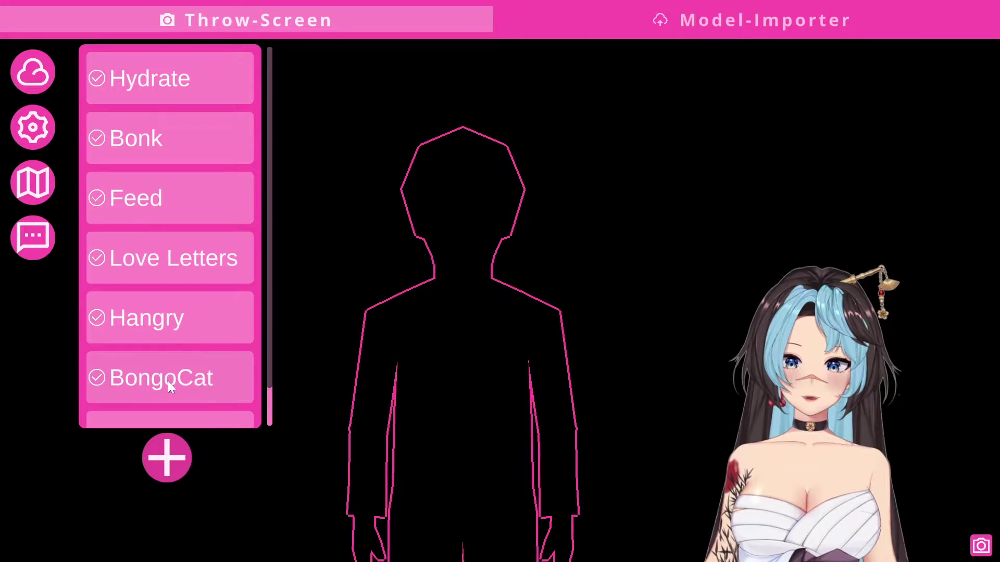
{"action": "scroll", "coordinate": [230, 323], "scroll_direction": "down", "scroll_amount": 1}
{"action": "left_click", "coordinate": [148, 397]}
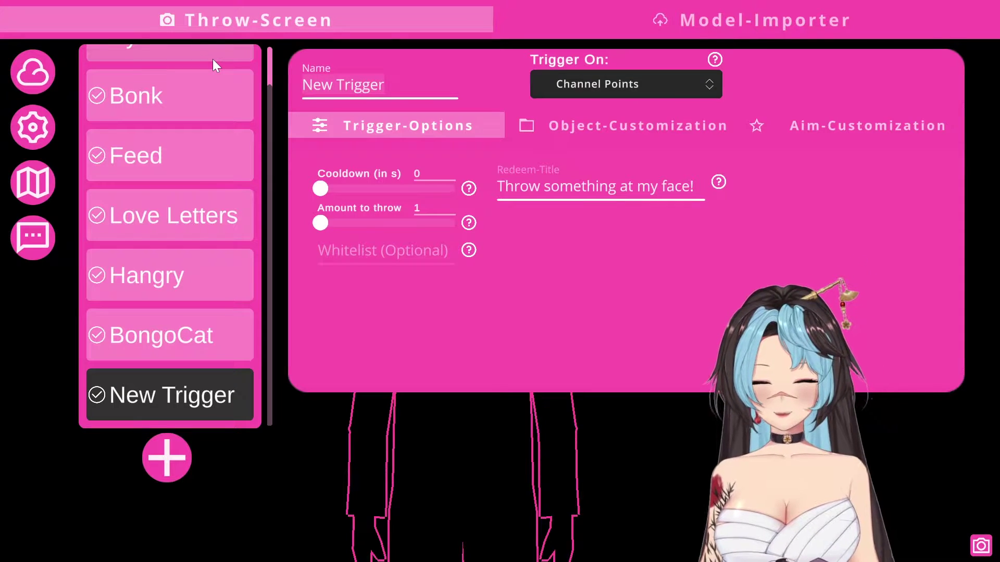
{"action": "type", "text": "Trigger"}
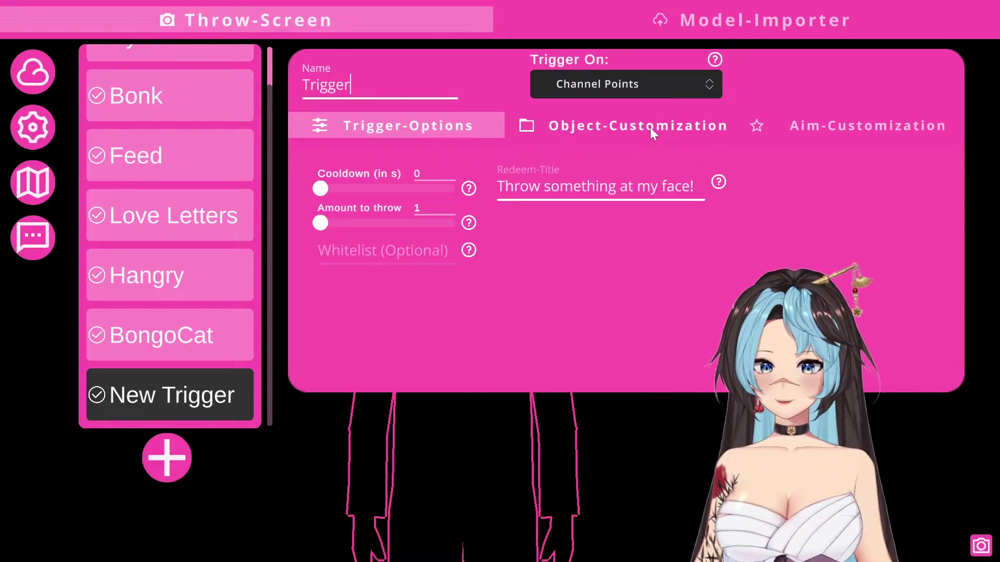
- Review the trigger-event list and keep Trigger On set to Channel Points
{"action": "left_click", "coordinate": [610, 83]}
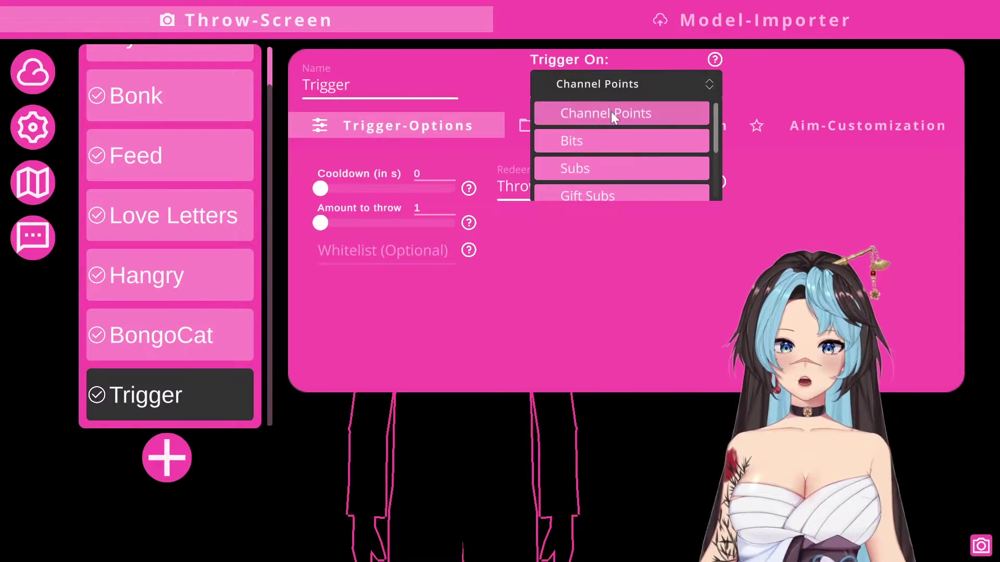
{"action": "left_click_drag", "start_coordinate": [717, 118], "coordinate": [717, 192]}
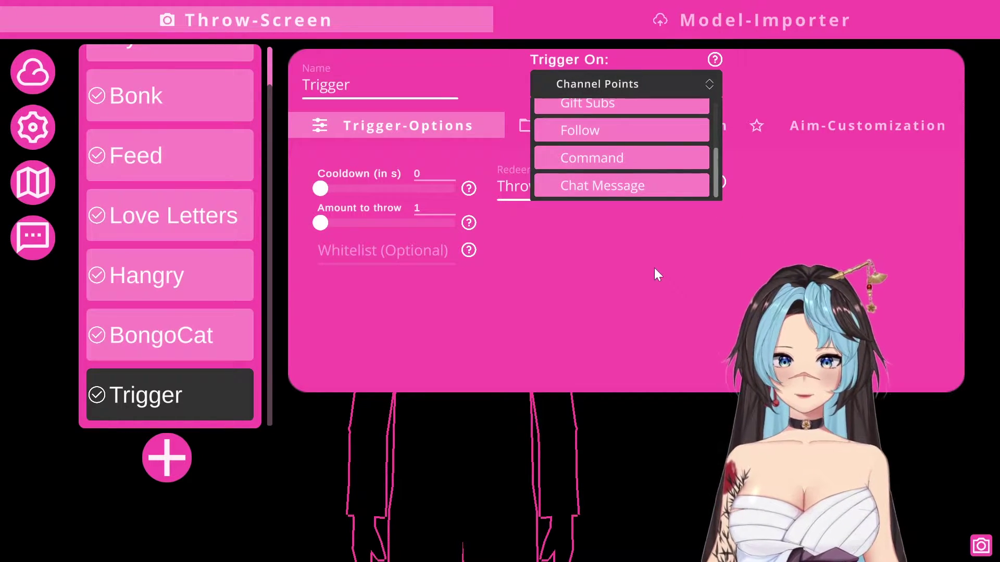
{"action": "left_click", "coordinate": [633, 82]}
{"action": "left_click", "coordinate": [633, 82]}
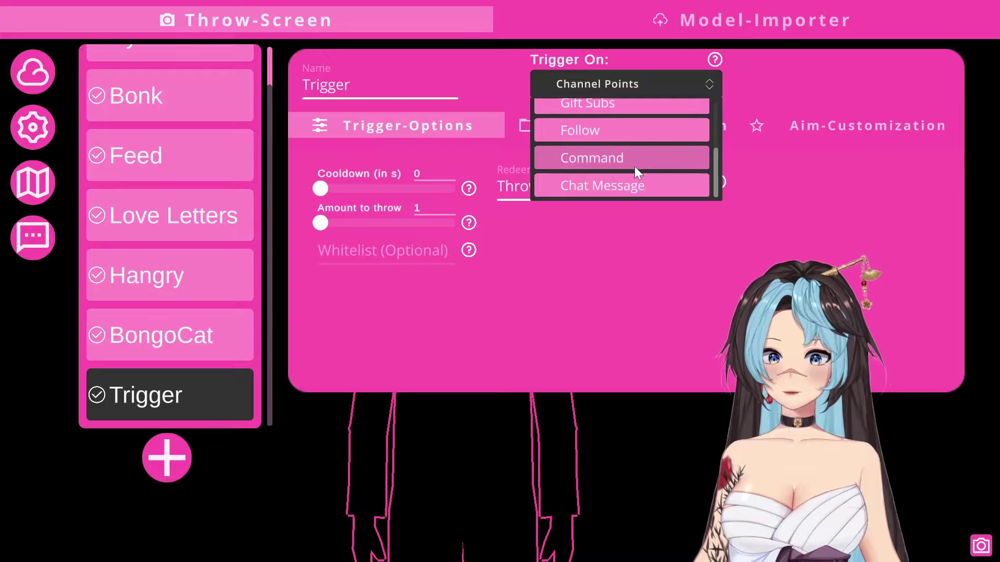
{"action": "scroll", "coordinate": [634, 167], "scroll_direction": "up", "scroll_amount": 1}
{"action": "left_click", "coordinate": [648, 326]}
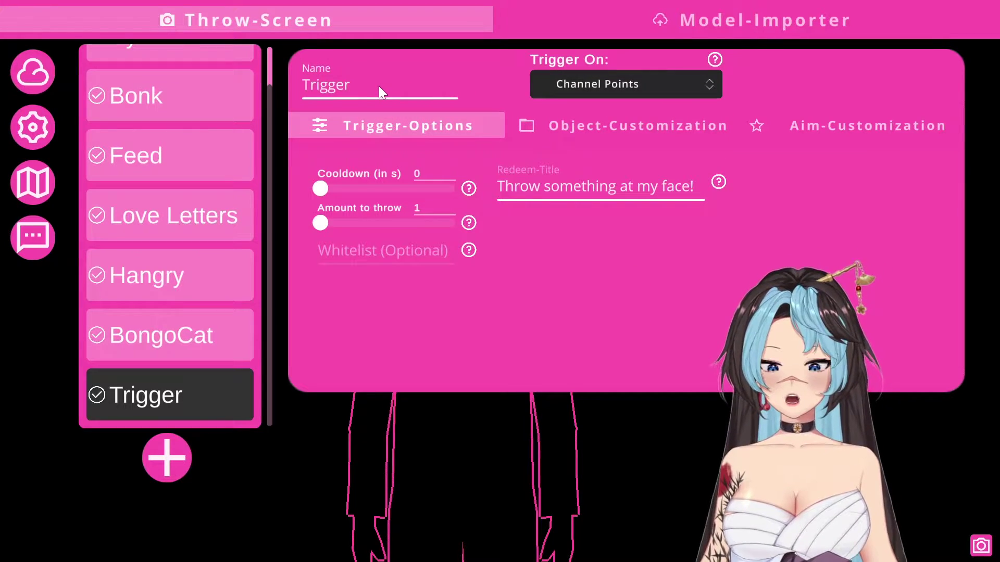
- Glance at BongoCat's settings, then show Trigger's Object-Customization options
{"action": "left_click", "coordinate": [121, 333]}
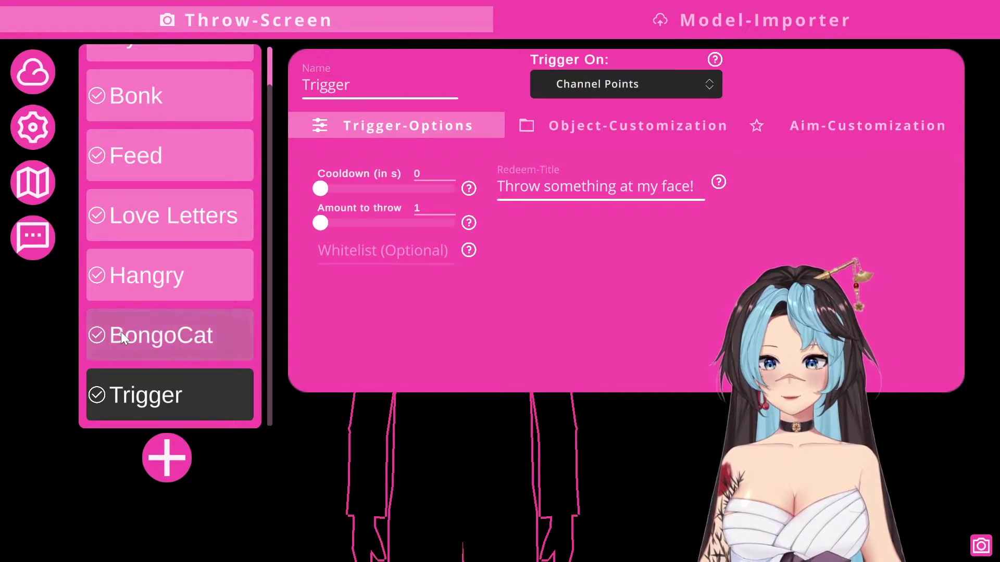
{"action": "left_click", "coordinate": [211, 383]}
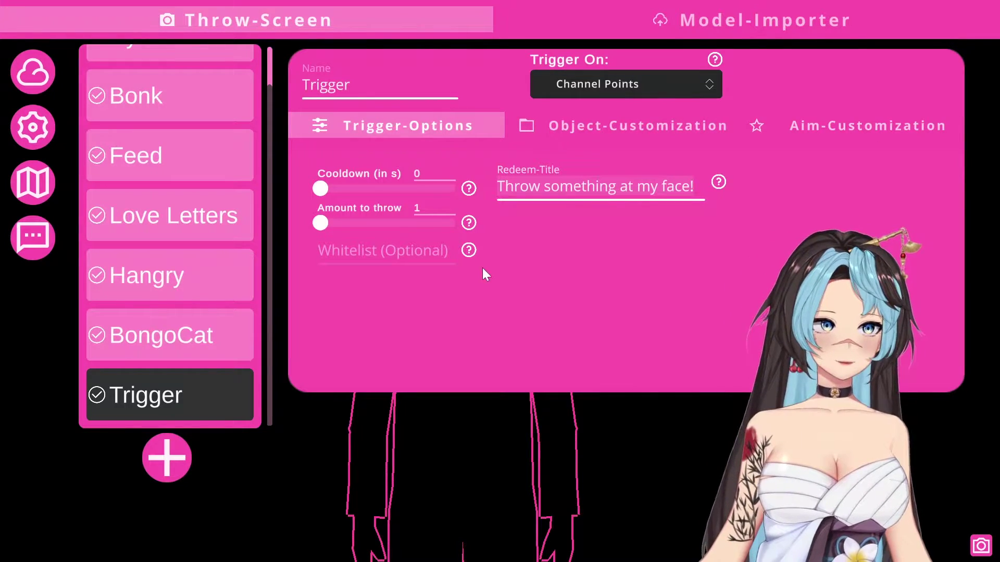
{"action": "left_click", "coordinate": [646, 135]}
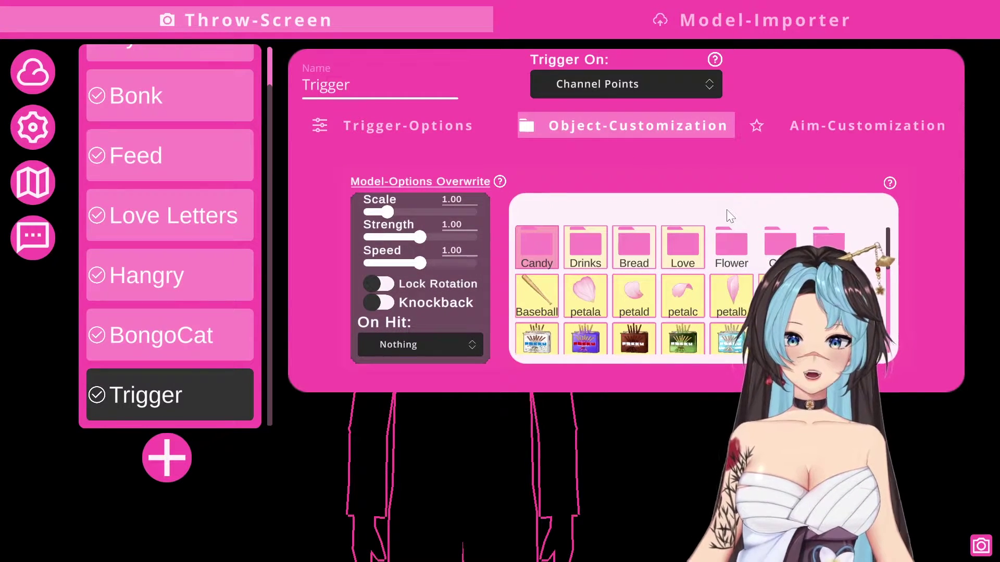
- Preview the petalb, purple Pocky box and several Pocky stick throwables in the Model-Importer
{"action": "left_click", "coordinate": [721, 24]}
{"action": "scroll", "coordinate": [186, 260], "scroll_direction": "up", "scroll_amount": 2}
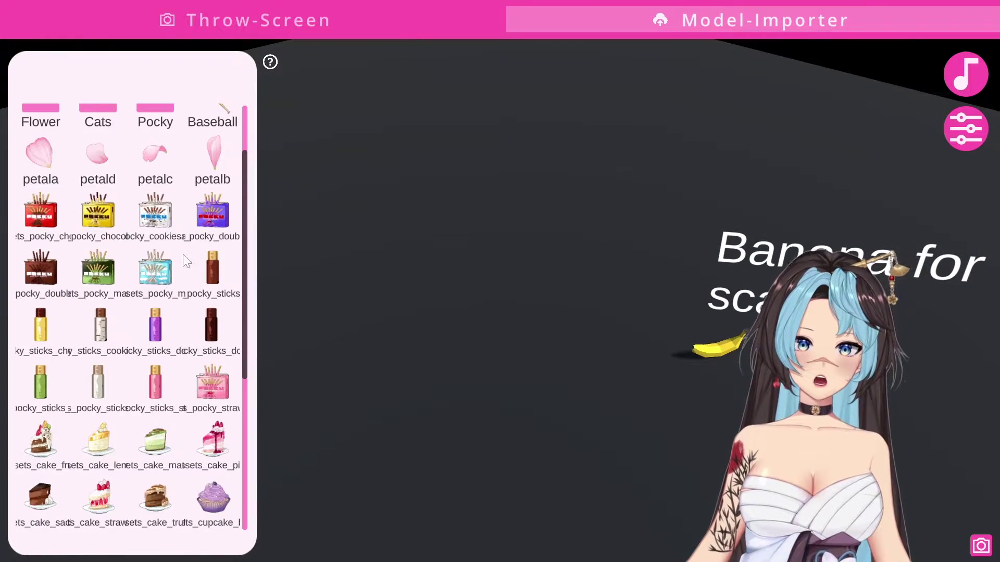
{"action": "scroll", "coordinate": [186, 260], "scroll_direction": "up", "scroll_amount": 2}
{"action": "scroll", "coordinate": [142, 246], "scroll_direction": "down", "scroll_amount": 1}
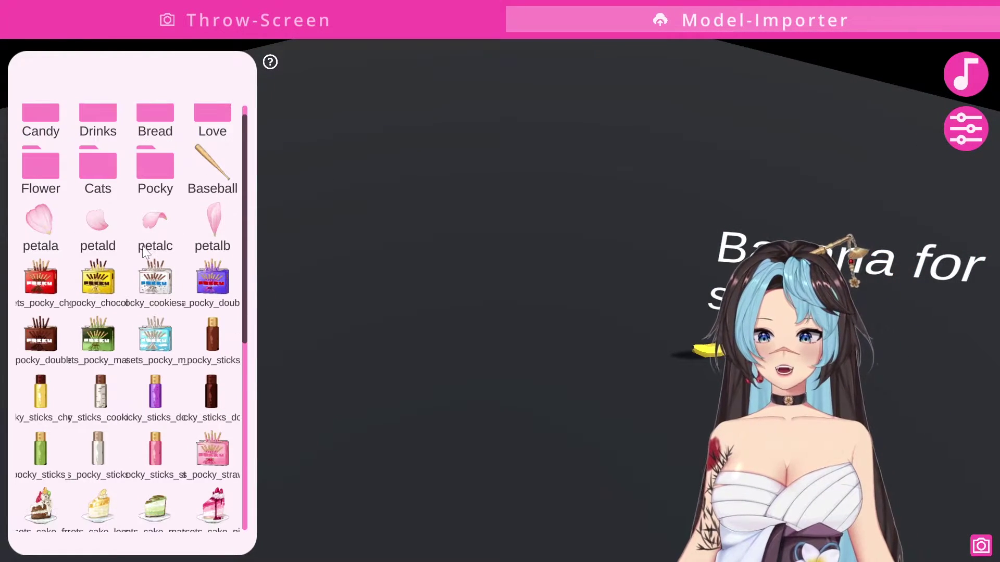
{"action": "left_click", "coordinate": [211, 222]}
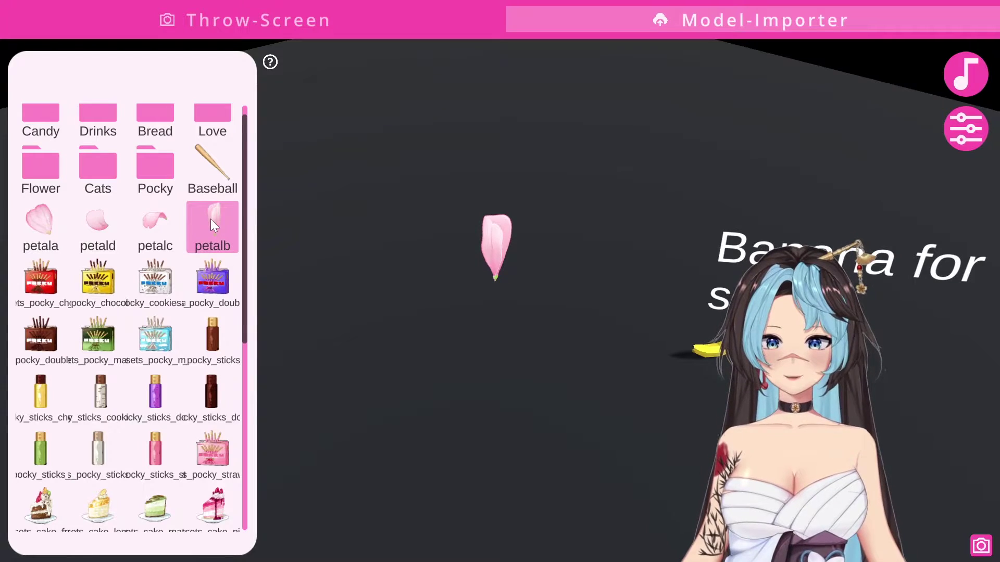
{"action": "left_click", "coordinate": [202, 282]}
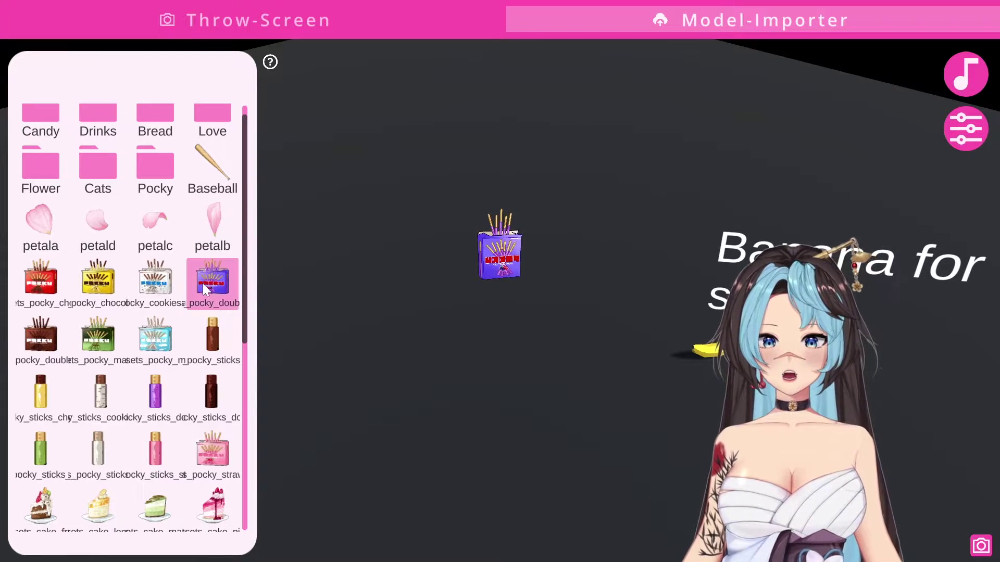
{"action": "left_click", "coordinate": [195, 340]}
{"action": "scroll", "coordinate": [195, 340], "scroll_direction": "down", "scroll_amount": 1}
{"action": "left_click", "coordinate": [209, 380]}
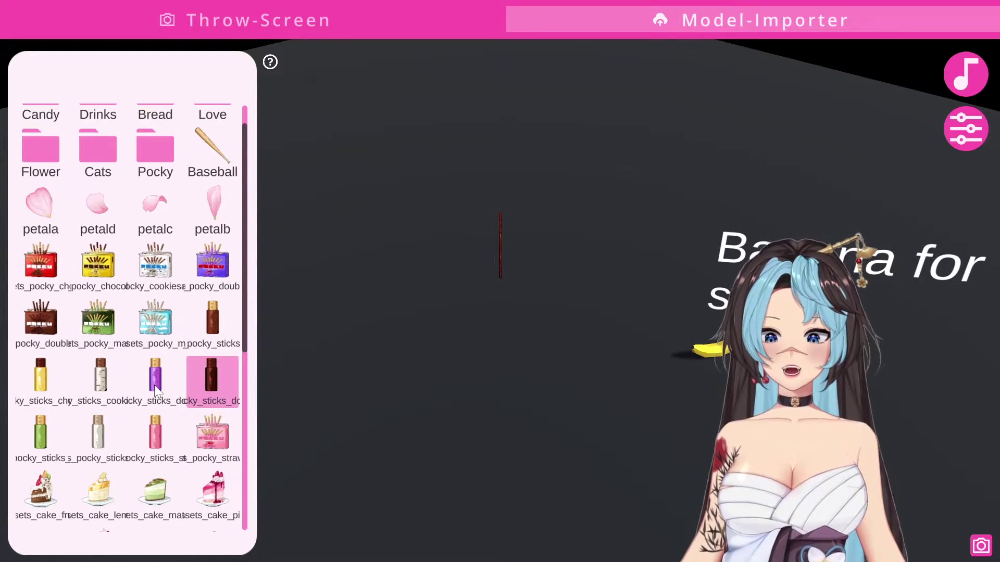
{"action": "left_click", "coordinate": [517, 263]}
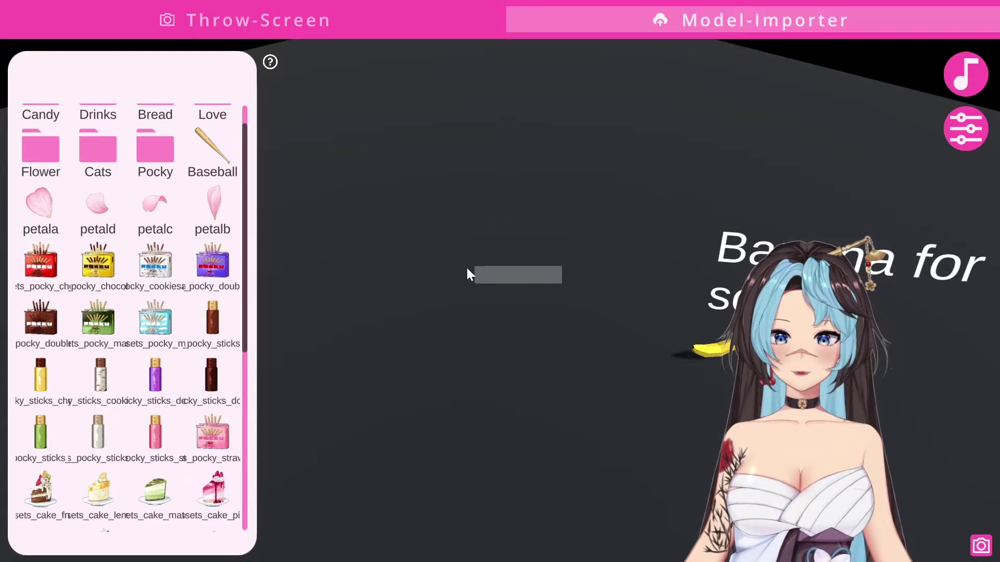
{"action": "left_click", "coordinate": [166, 392]}
- Select the Pocky folder and check the item list's right-click import options
{"action": "scroll", "coordinate": [167, 183], "scroll_direction": "up", "scroll_amount": 1}
{"action": "left_click", "coordinate": [164, 183]}
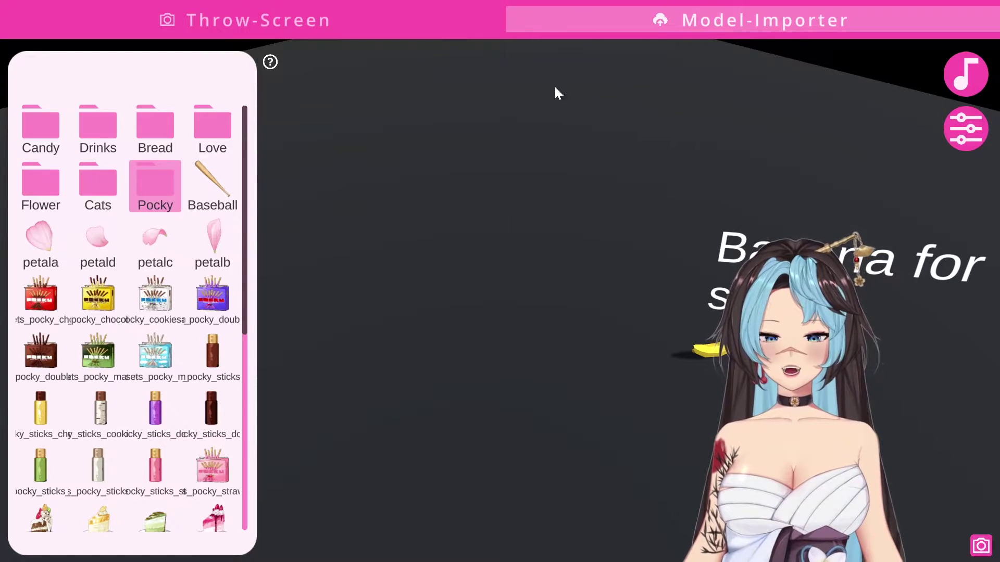
{"action": "scroll", "coordinate": [188, 271], "scroll_direction": "down", "scroll_amount": 5}
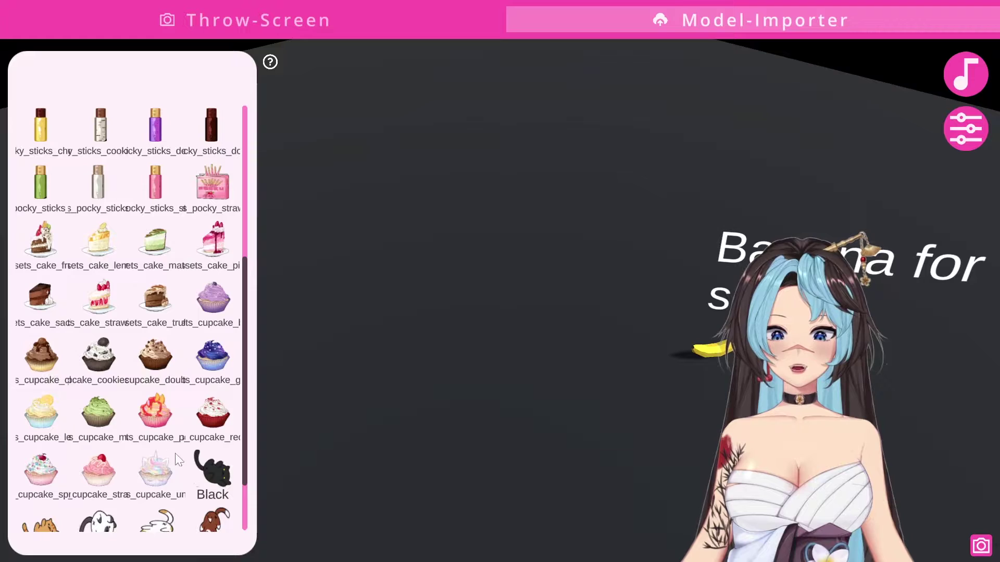
{"action": "scroll", "coordinate": [163, 225], "scroll_direction": "up", "scroll_amount": 1}
{"action": "right_click", "coordinate": [173, 192]}
{"action": "left_click", "coordinate": [173, 192]}
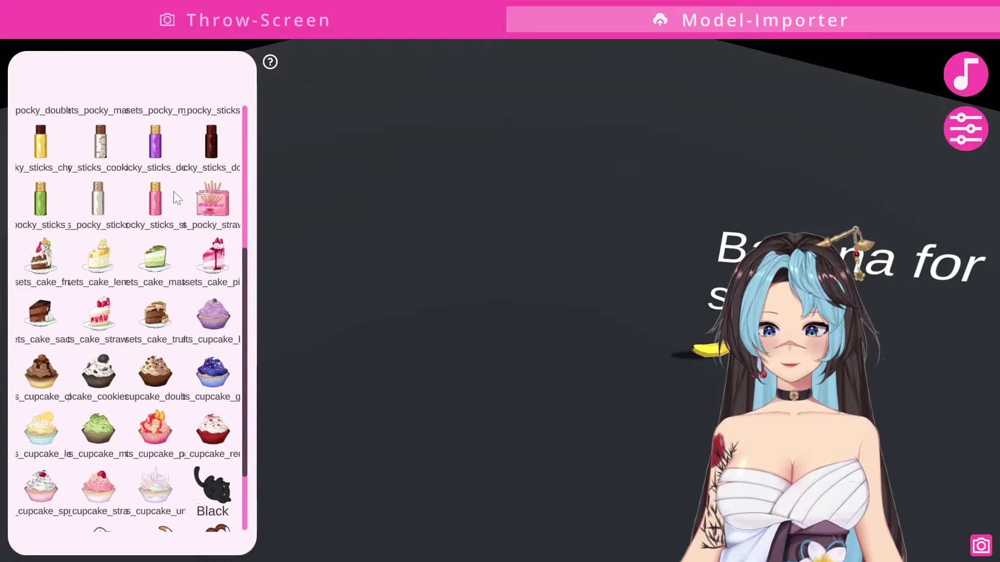
{"action": "right_click", "coordinate": [183, 151]}
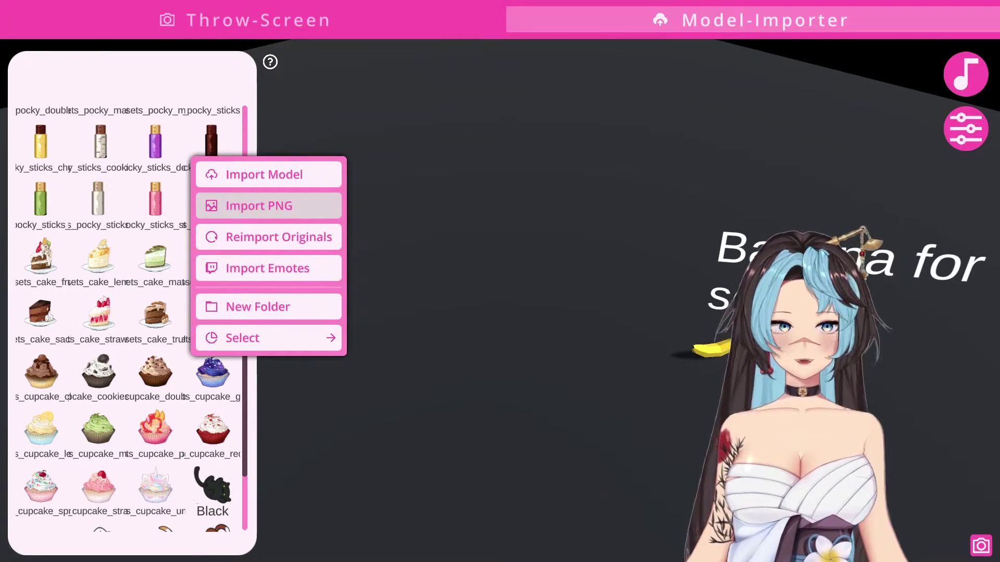
{"action": "left_click", "coordinate": [392, 267]}
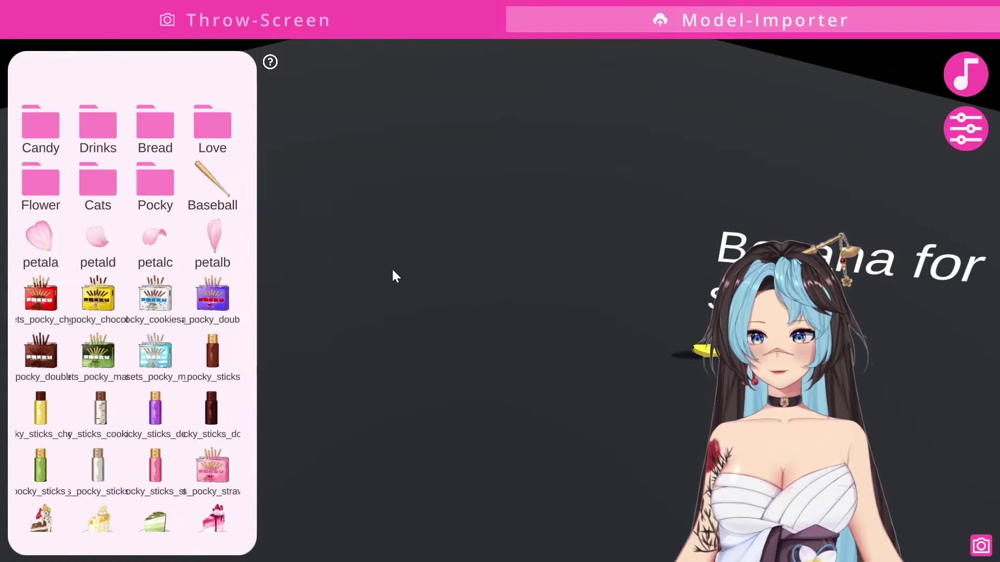
- Preview the Black cat model, then go back to the throw screen's trigger list
{"action": "scroll", "coordinate": [179, 423], "scroll_direction": "down", "scroll_amount": 4}
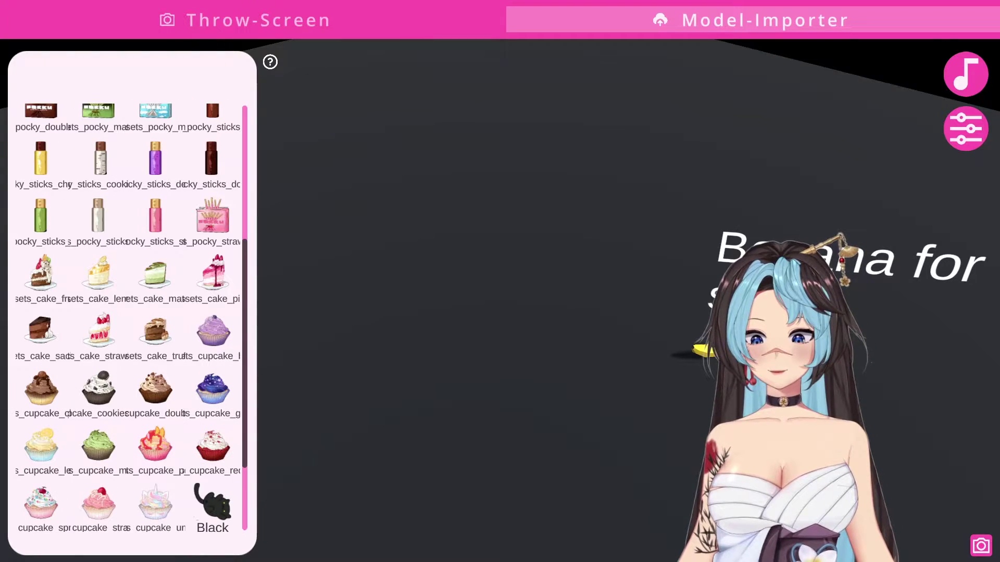
{"action": "left_click", "coordinate": [212, 505]}
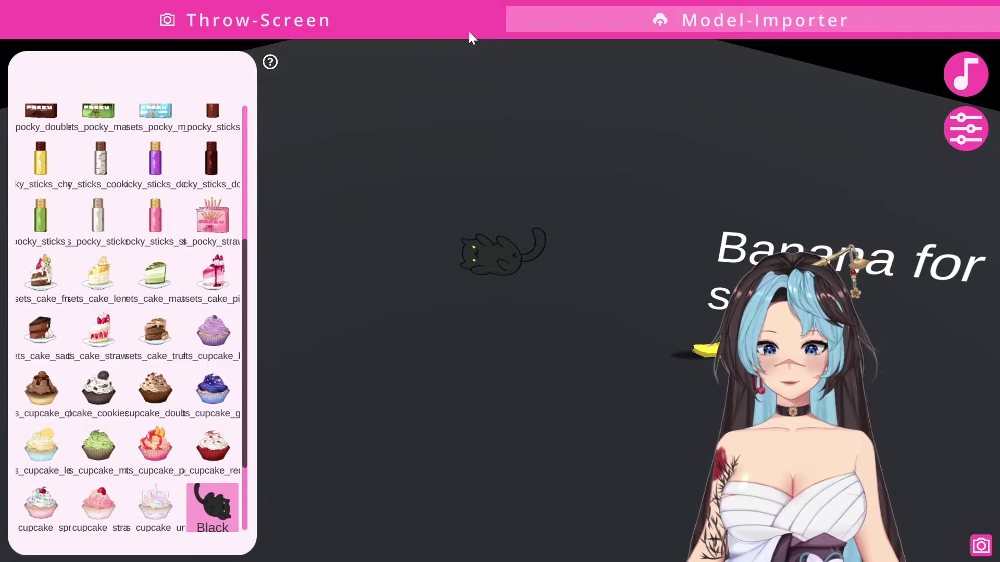
{"action": "left_click", "coordinate": [346, 27]}
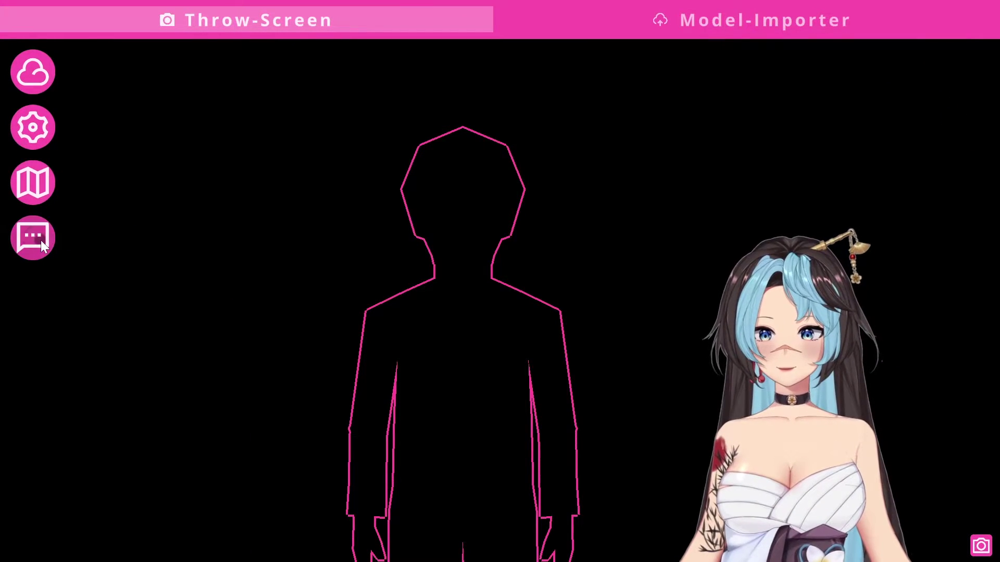
{"action": "left_click", "coordinate": [36, 241]}
{"action": "scroll", "coordinate": [150, 373], "scroll_direction": "down", "scroll_amount": 2}
- Rename the trigger 'Trigger' to 'Throw cat'
{"action": "left_click", "coordinate": [150, 380]}
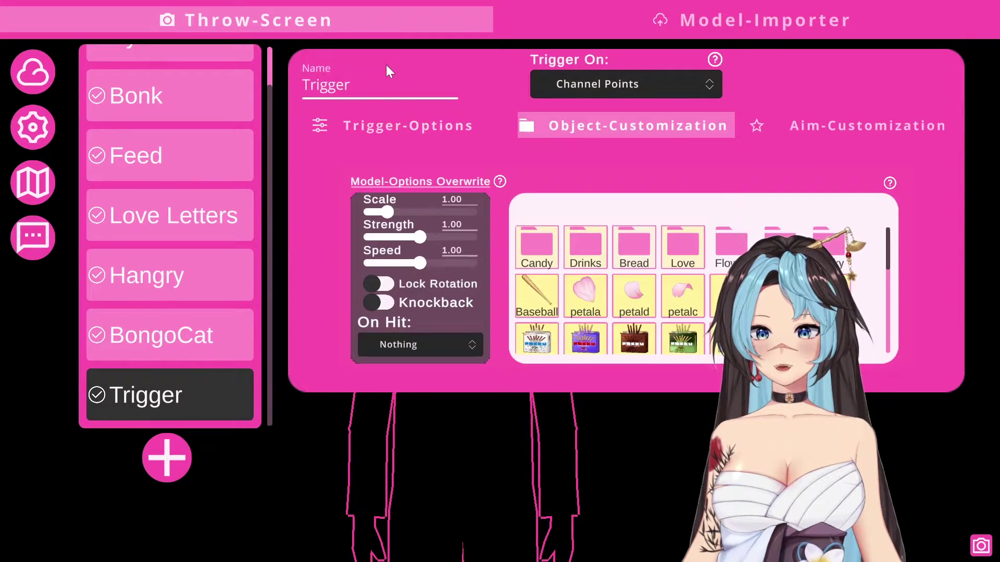
{"action": "type", "text": "Throw catr"}
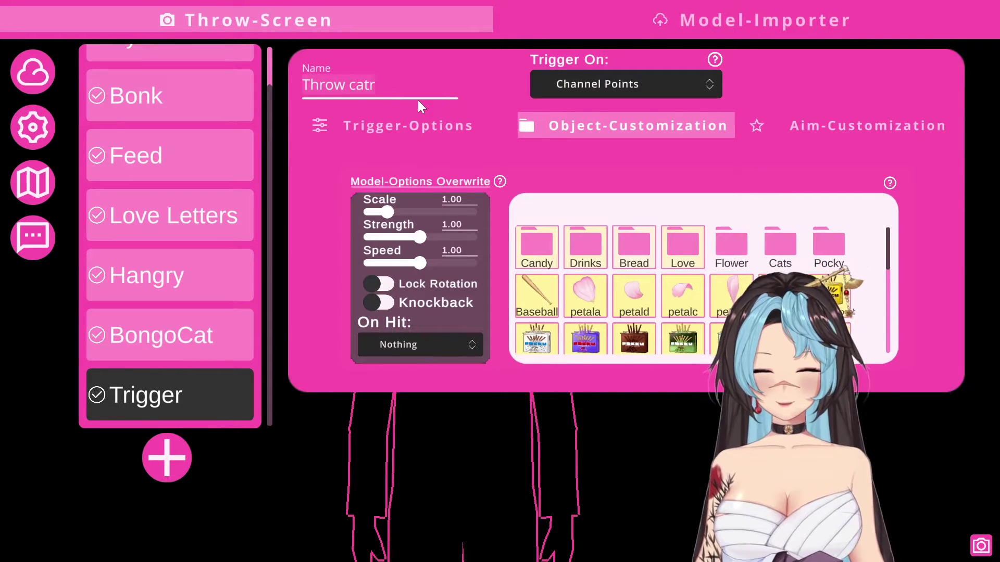
{"action": "key", "text": "BackSpace"}
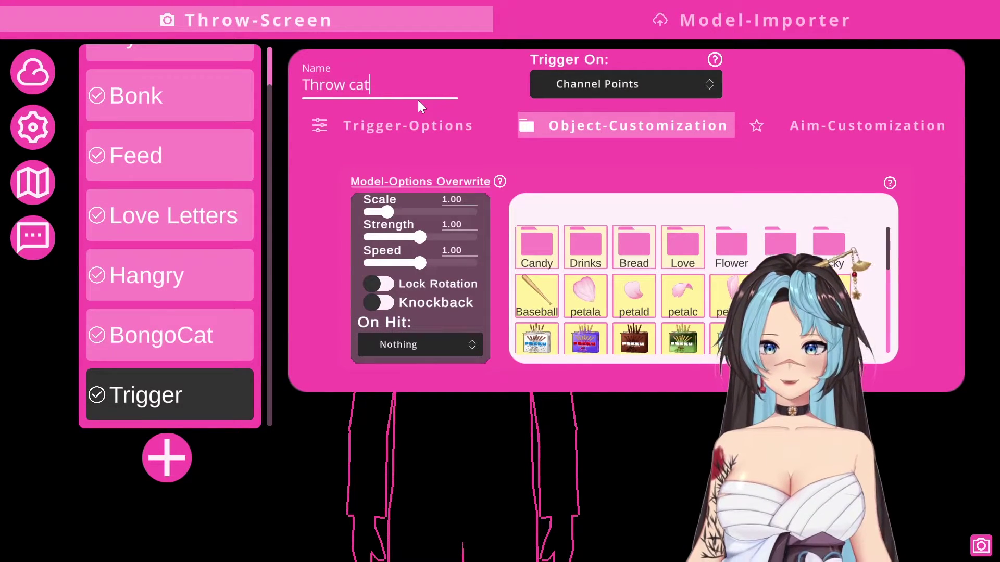
{"action": "scroll", "coordinate": [541, 264], "scroll_direction": "down", "scroll_amount": 2}
{"action": "scroll", "coordinate": [541, 264], "scroll_direction": "up", "scroll_amount": 2}
- Select the Drinks, Bread and Love folders and toggle their objects' enabled state
{"action": "left_click", "coordinate": [542, 263]}
{"action": "left_click", "coordinate": [536, 235]}
{"action": "scroll", "coordinate": [536, 235], "scroll_direction": "down", "scroll_amount": 1}
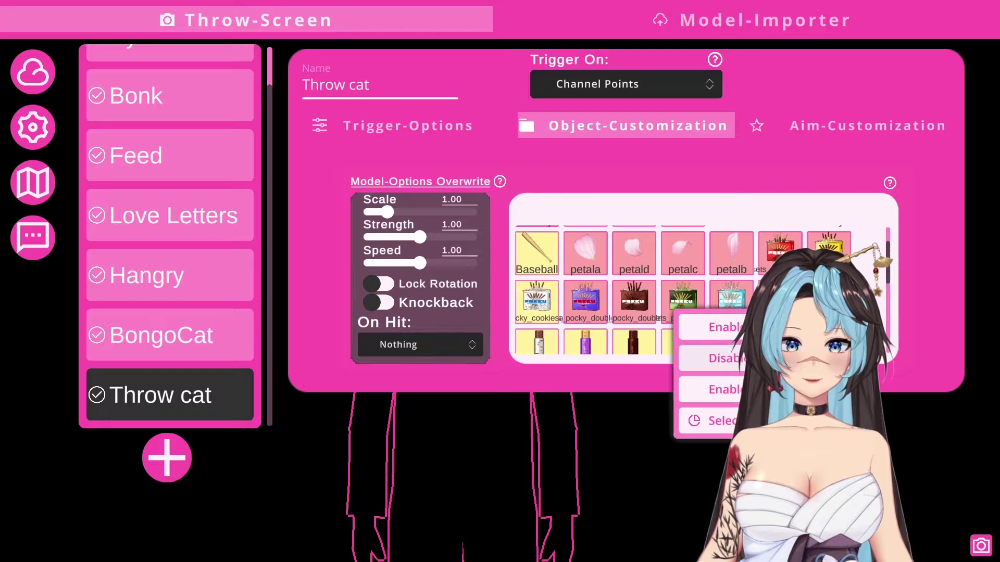
{"action": "left_click", "coordinate": [719, 357]}
{"action": "scroll", "coordinate": [680, 284], "scroll_direction": "up", "scroll_amount": 1}
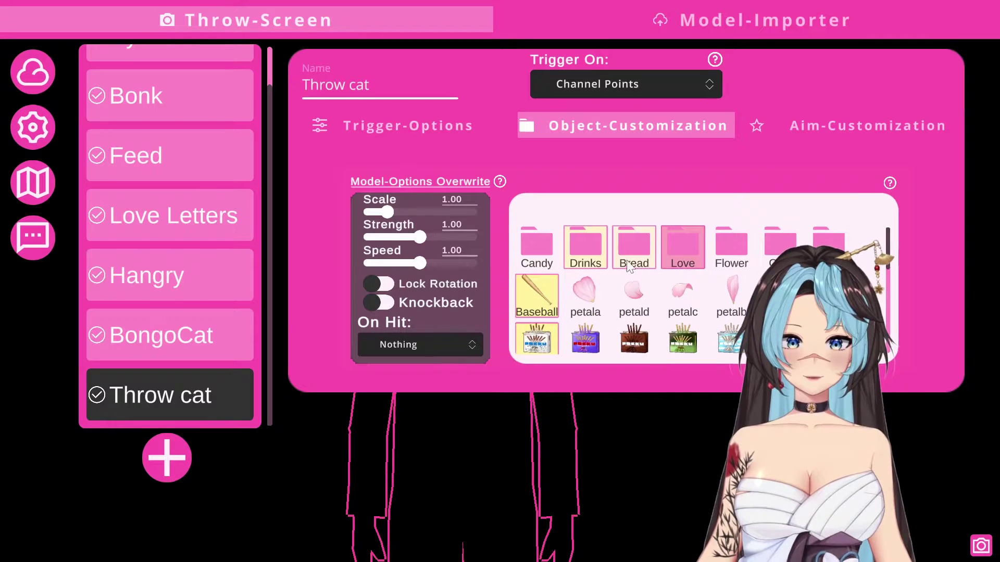
{"action": "left_click_drag", "start_coordinate": [661, 250], "coordinate": [601, 240]}
{"action": "right_click", "coordinate": [601, 239]}
{"action": "left_click", "coordinate": [566, 315]}
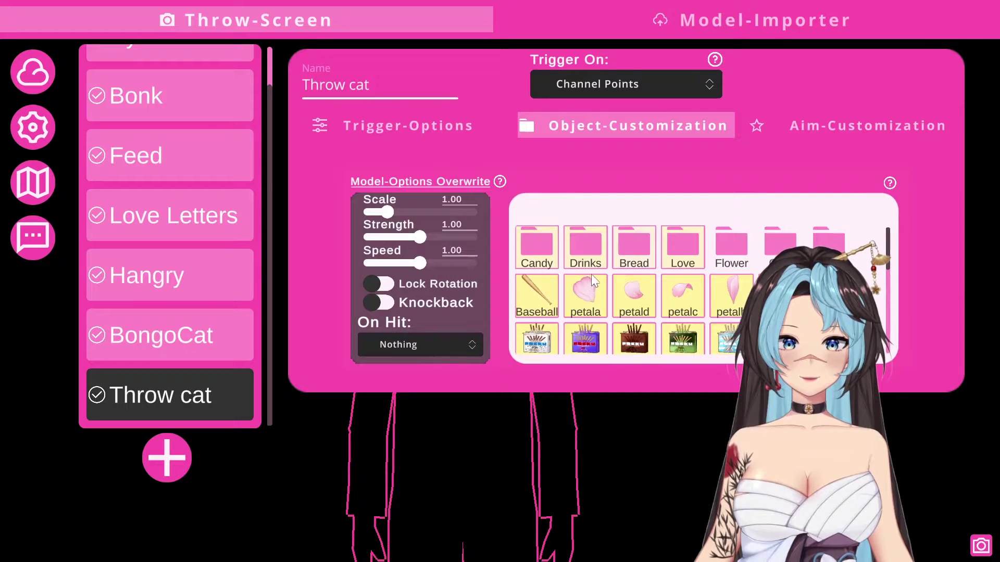
{"action": "right_click", "coordinate": [544, 235]}
{"action": "left_click", "coordinate": [487, 316]}
- Disable the Pocky items and enable the cake items in the object grid
{"action": "scroll", "coordinate": [625, 286], "scroll_direction": "down", "scroll_amount": 2}
{"action": "right_click", "coordinate": [683, 289]}
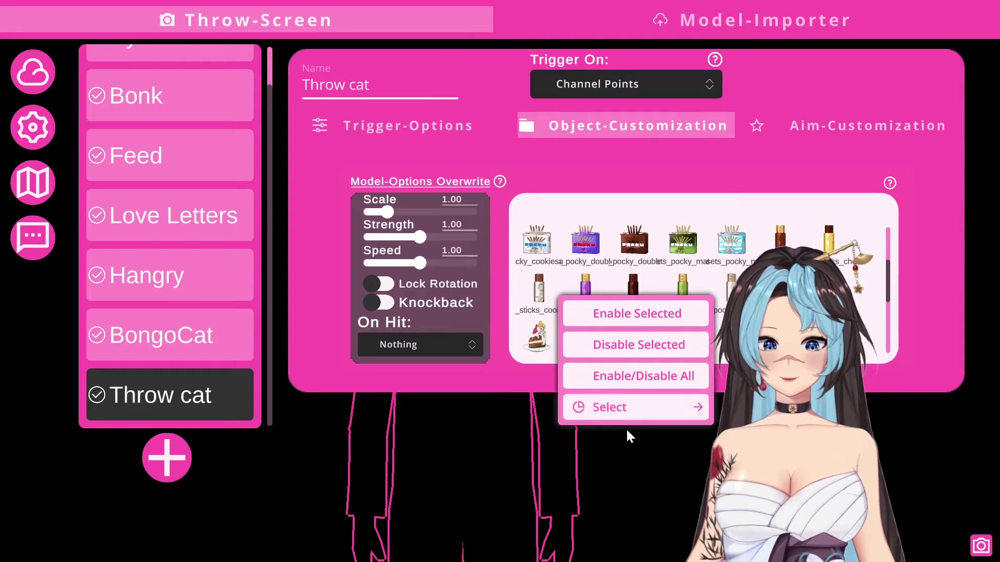
{"action": "left_click", "coordinate": [648, 347]}
{"action": "scroll", "coordinate": [647, 334], "scroll_direction": "down", "scroll_amount": 2}
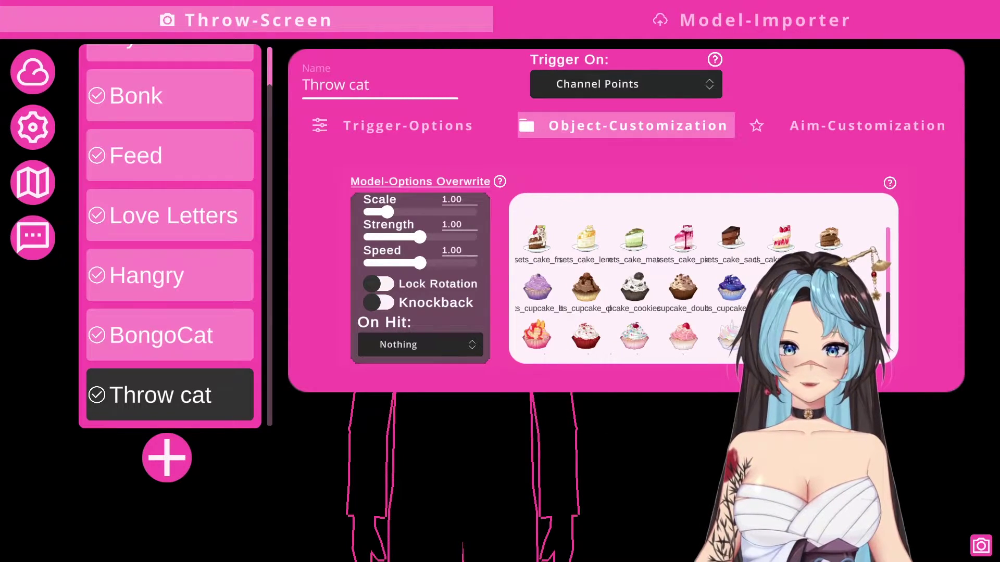
{"action": "right_click", "coordinate": [687, 299]}
{"action": "left_click", "coordinate": [695, 219]}
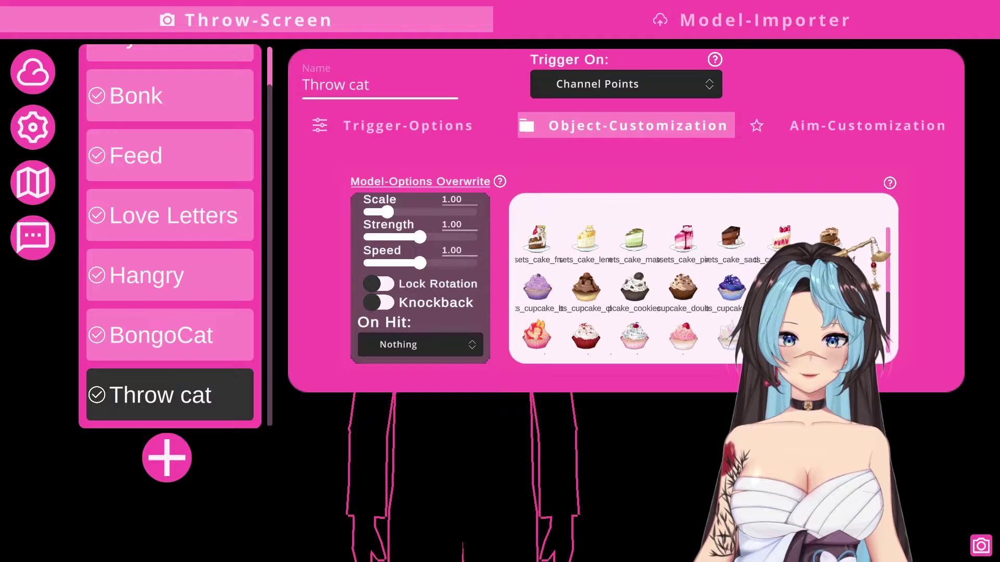
{"action": "scroll", "coordinate": [695, 224], "scroll_direction": "down", "scroll_amount": 2}
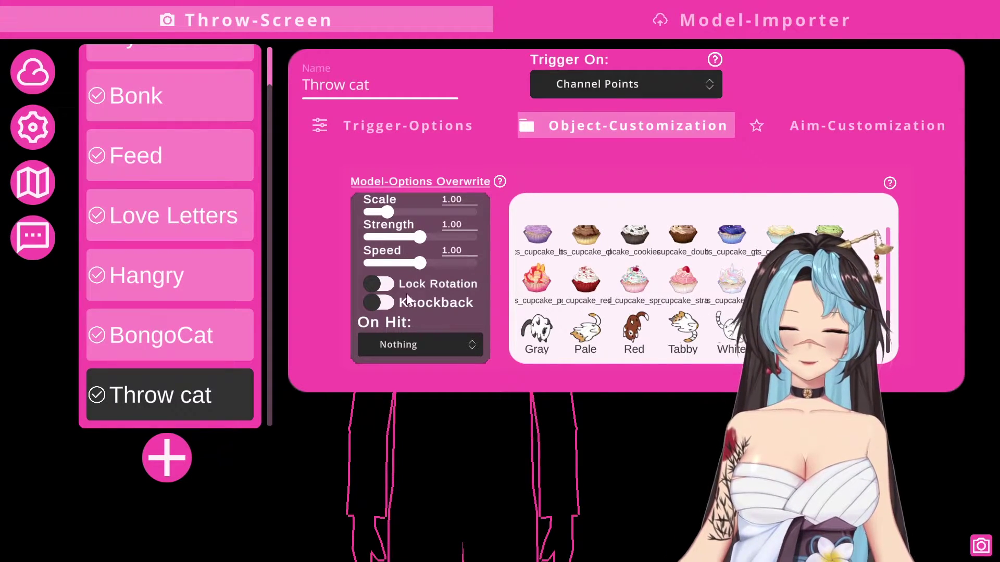
- Turn on rotation lock and knockback, keep On Hit as Nothing, and set Strength to 1.56
{"action": "left_click", "coordinate": [390, 286]}
{"action": "left_click", "coordinate": [379, 306]}
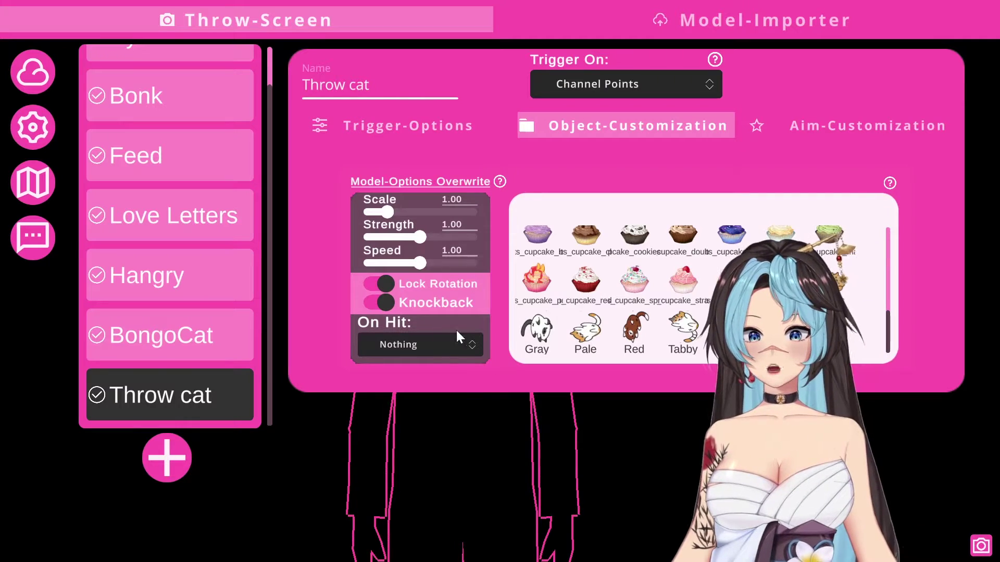
{"action": "left_click", "coordinate": [416, 352]}
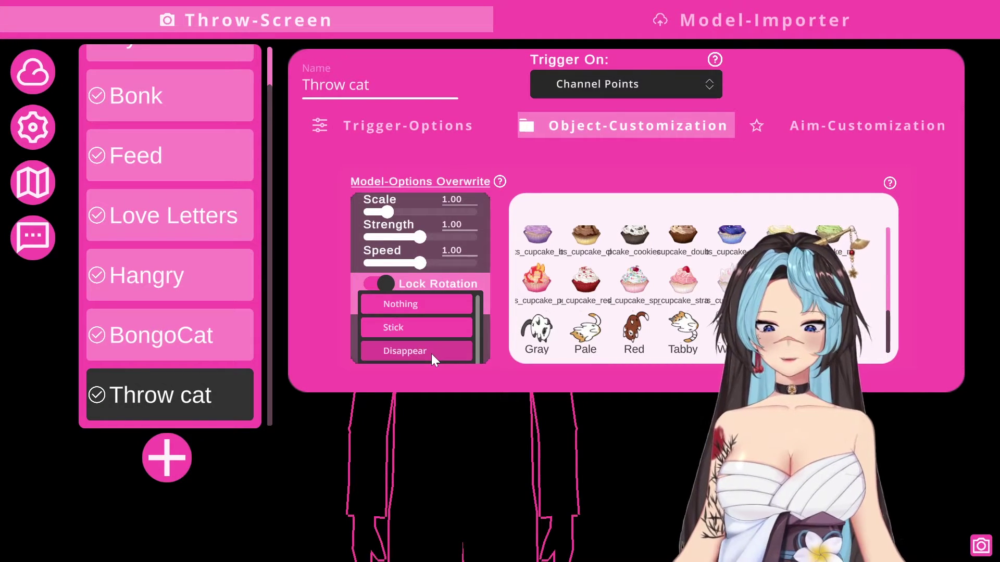
{"action": "left_click", "coordinate": [427, 231]}
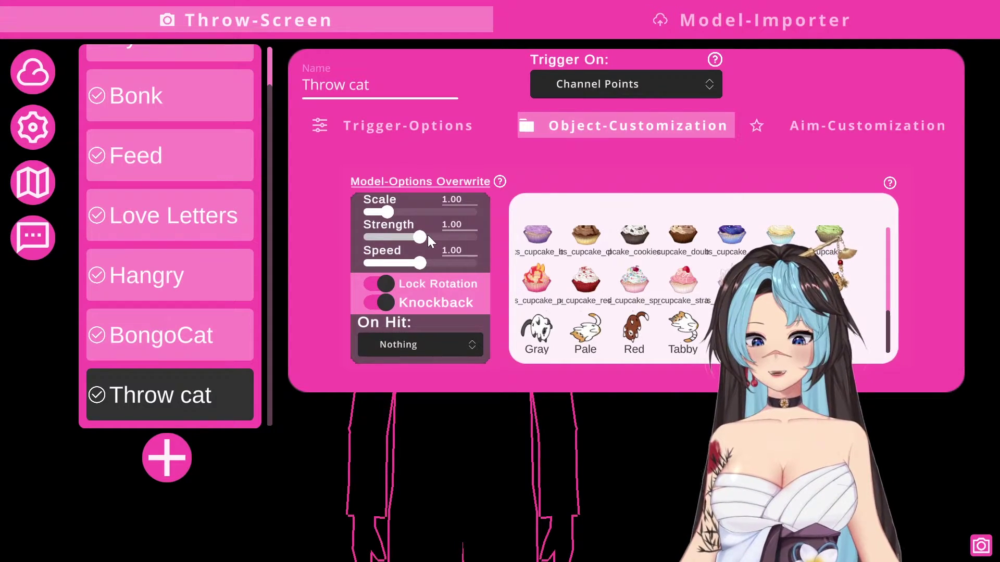
{"action": "left_click_drag", "start_coordinate": [427, 235], "coordinate": [452, 236]}
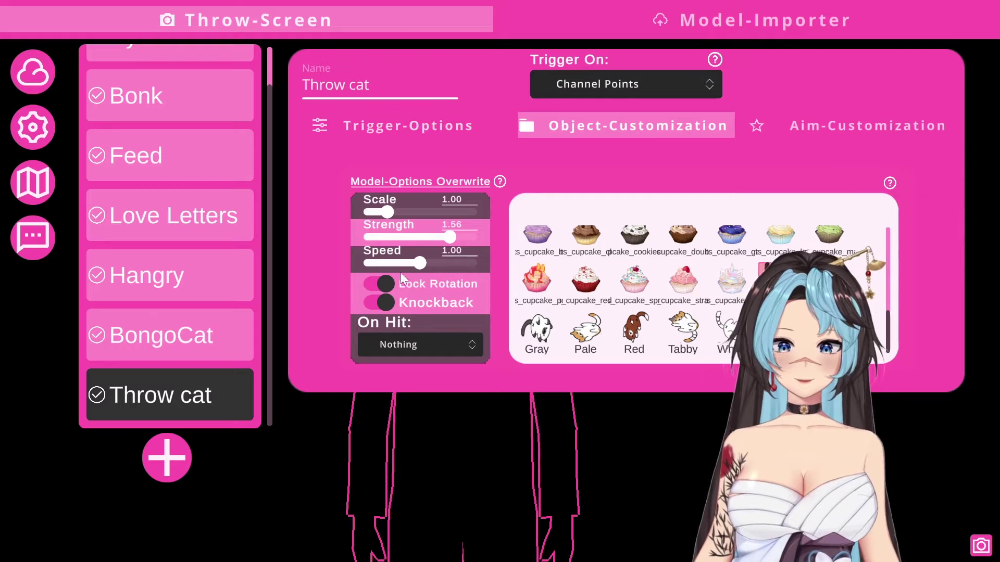
- On Trigger-Options, paste 'Throw cat' over the 'Throw something at my face!' Redeem-Title
{"action": "left_click", "coordinate": [404, 131]}
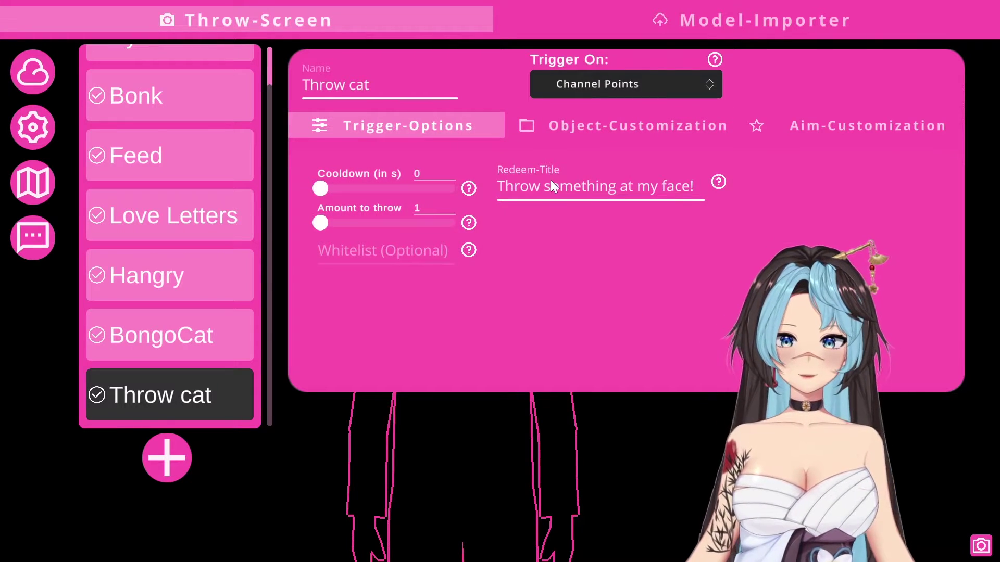
{"action": "key", "text": "ctrl+v"}
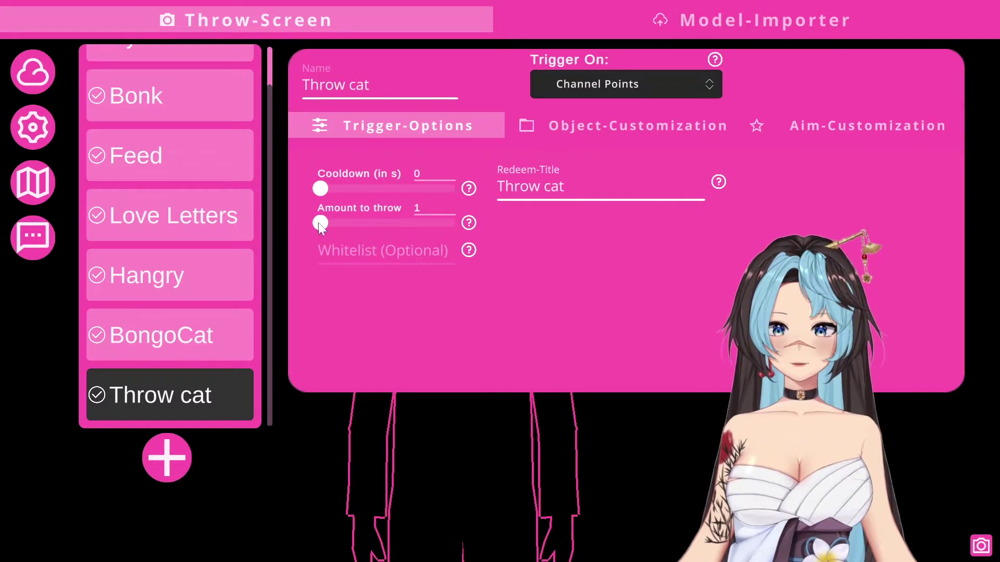
{"action": "left_click", "coordinate": [378, 252]}
{"action": "left_click", "coordinate": [479, 264]}
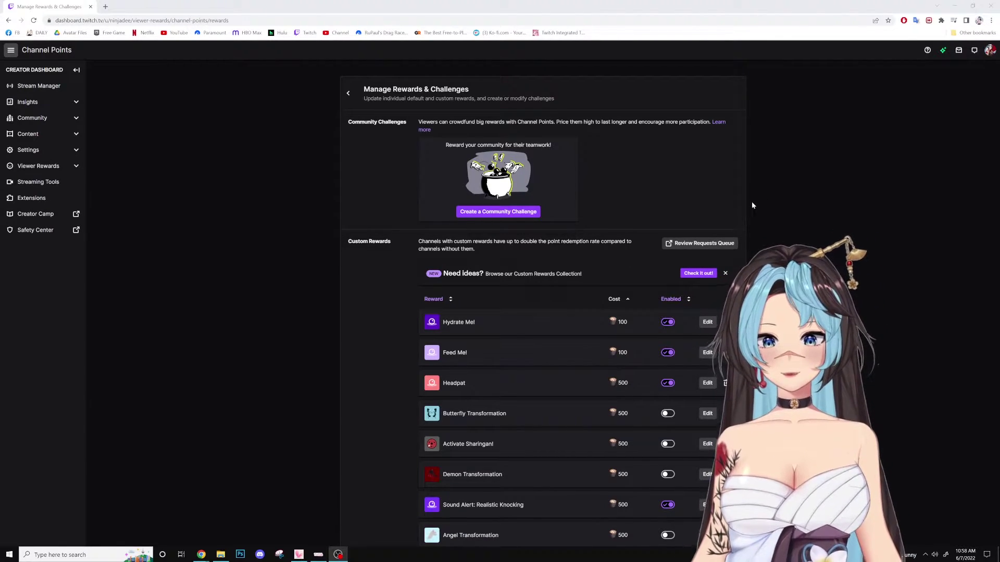
- Add a custom Twitch reward named 'Throw cat' with a cost of 100 channel points
{"action": "scroll", "coordinate": [599, 261], "scroll_direction": "down", "scroll_amount": 5}
{"action": "scroll", "coordinate": [547, 257], "scroll_direction": "down", "scroll_amount": 4}
{"action": "scroll", "coordinate": [577, 275], "scroll_direction": "up", "scroll_amount": 9}
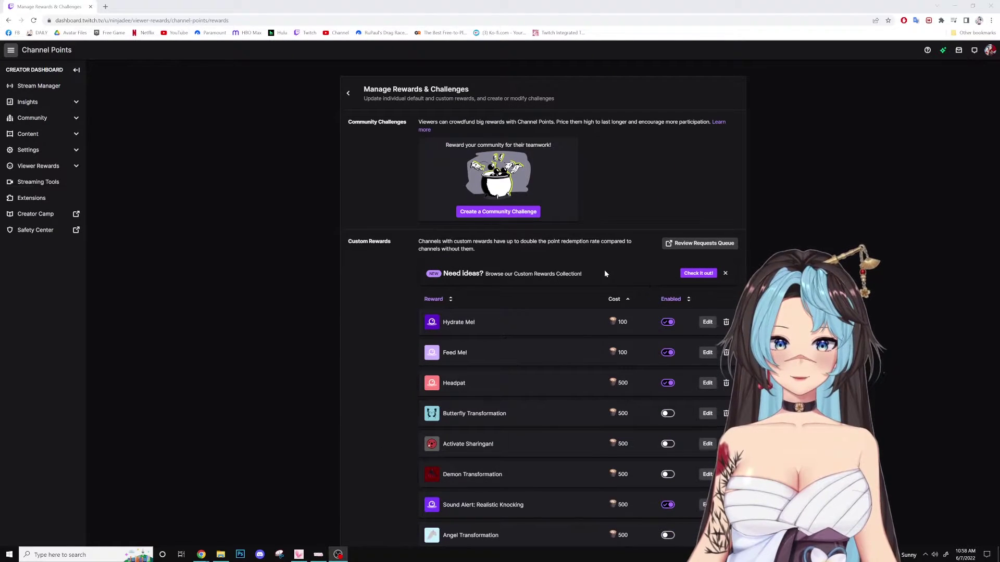
{"action": "scroll", "coordinate": [605, 274], "scroll_direction": "down", "scroll_amount": 10}
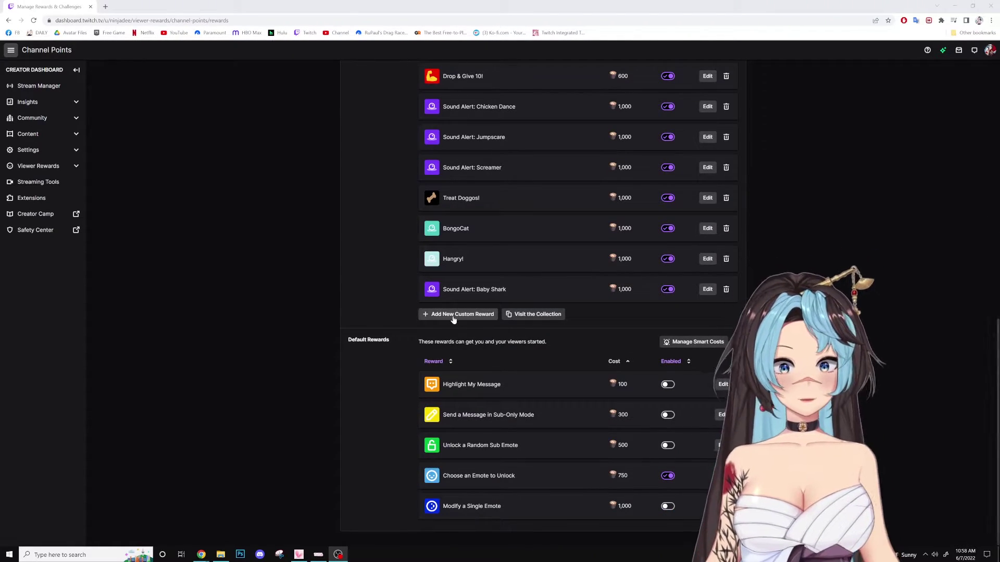
{"action": "left_click", "coordinate": [439, 315]}
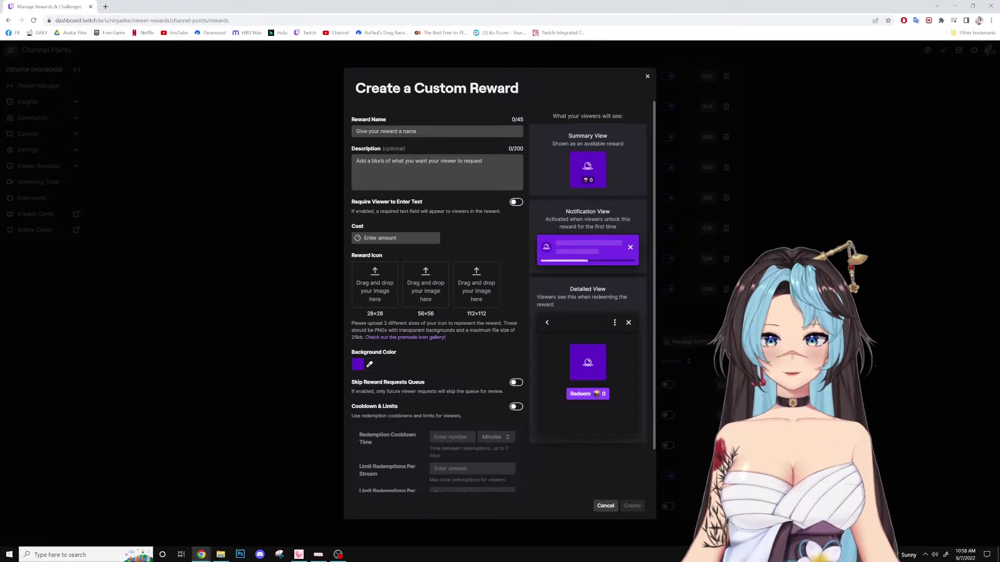
{"action": "key", "text": "ctrl+v"}
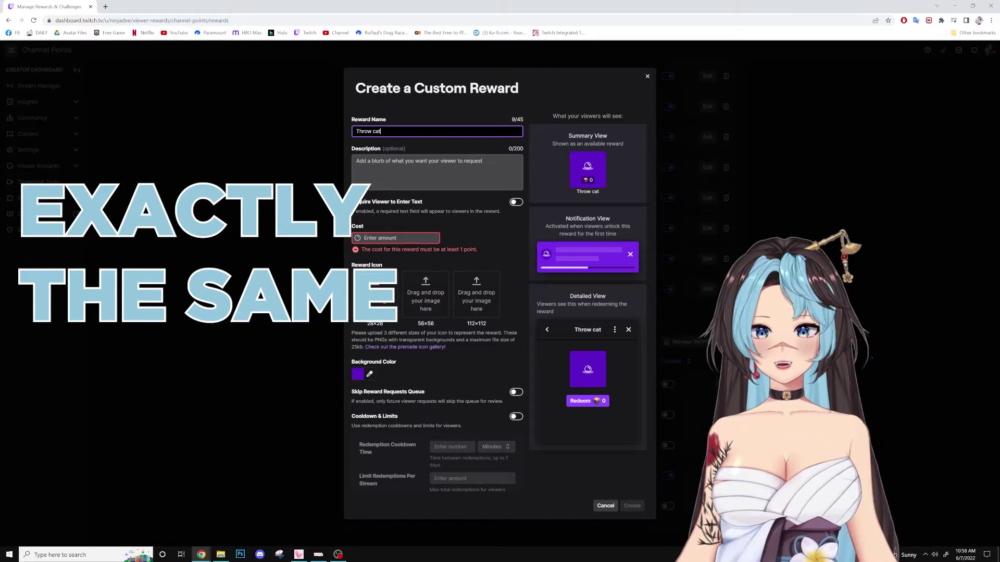
{"action": "left_click", "coordinate": [365, 163]}
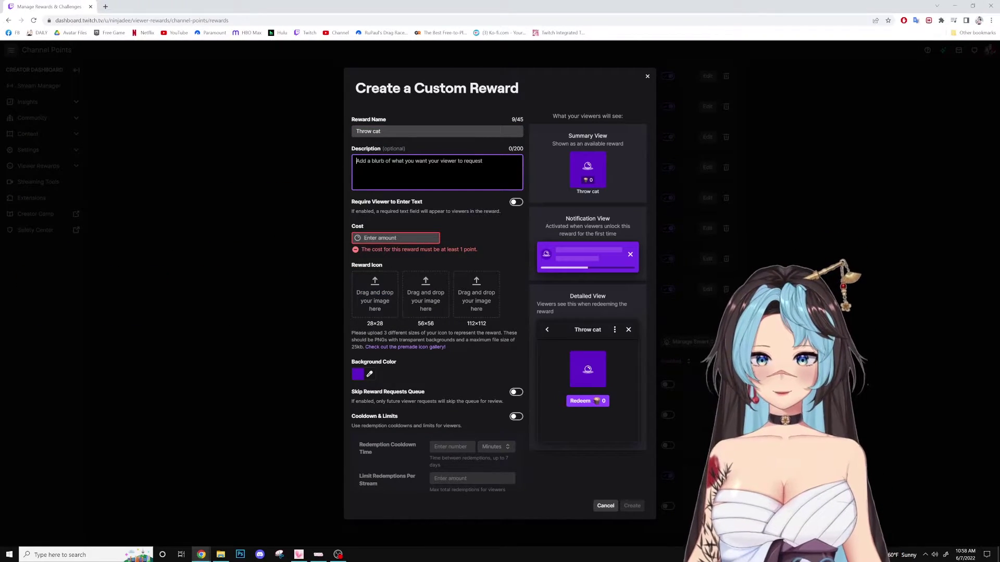
{"action": "left_click", "coordinate": [386, 238]}
{"action": "type", "text": "100"}
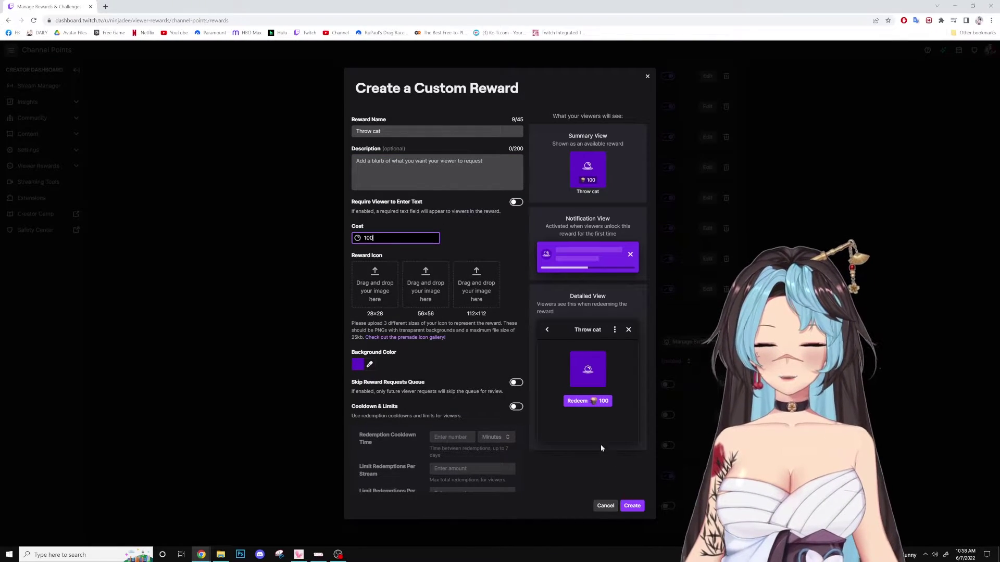
{"action": "left_click", "coordinate": [632, 506]}
{"action": "scroll", "coordinate": [386, 363], "scroll_direction": "up", "scroll_amount": 10}
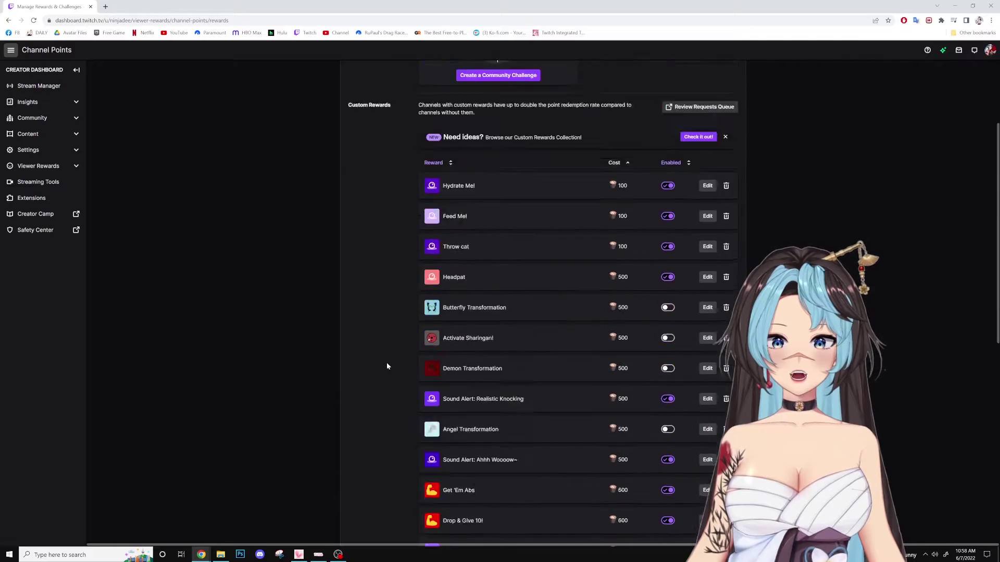
{"action": "scroll", "coordinate": [397, 359], "scroll_direction": "down", "scroll_amount": 9}
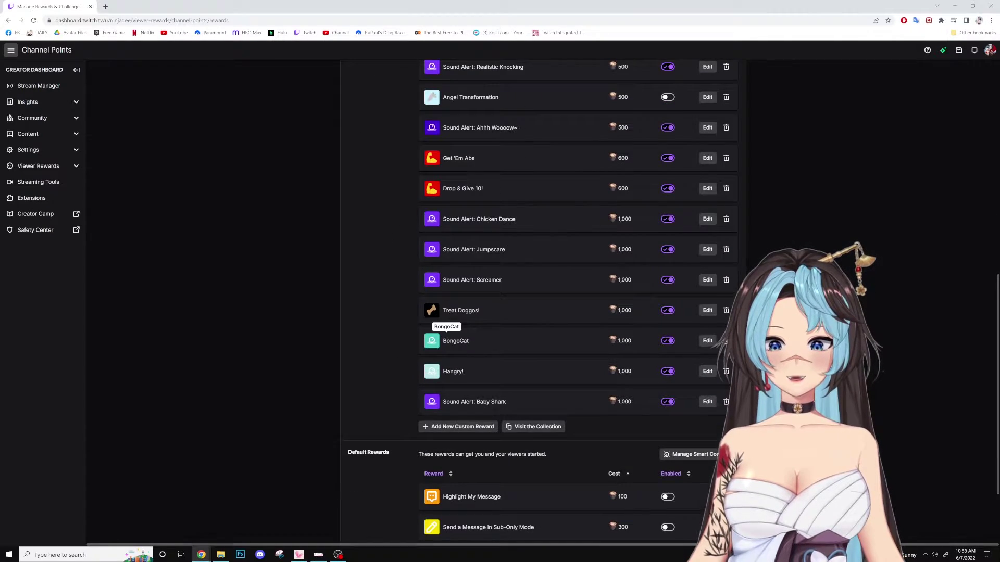
{"action": "scroll", "coordinate": [470, 313], "scroll_direction": "up", "scroll_amount": 5}
{"action": "scroll", "coordinate": [490, 267], "scroll_direction": "up", "scroll_amount": 3}
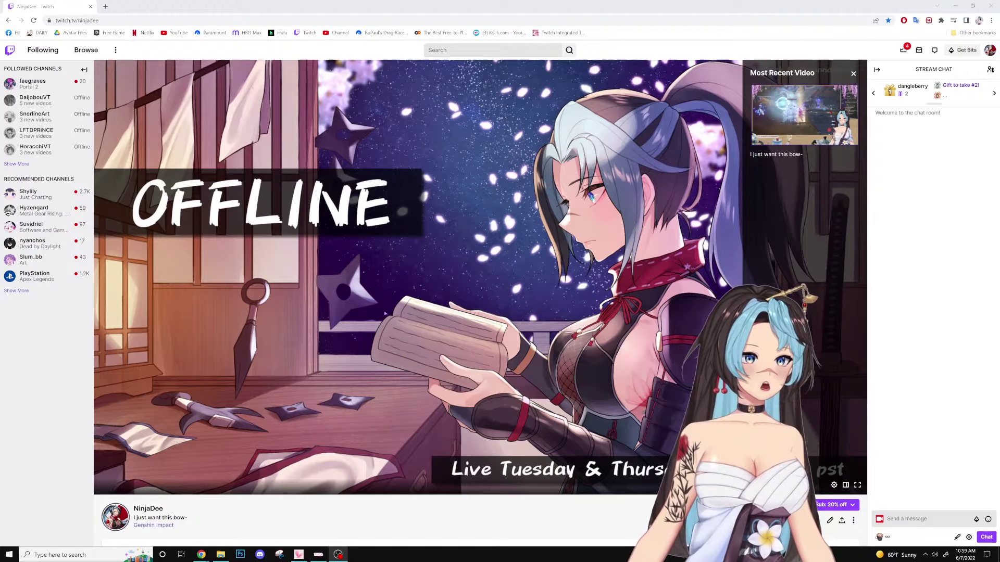
- Post 'Throw cat' in chat and redeem the Throw cat channel-points reward
{"action": "left_click", "coordinate": [875, 517]}
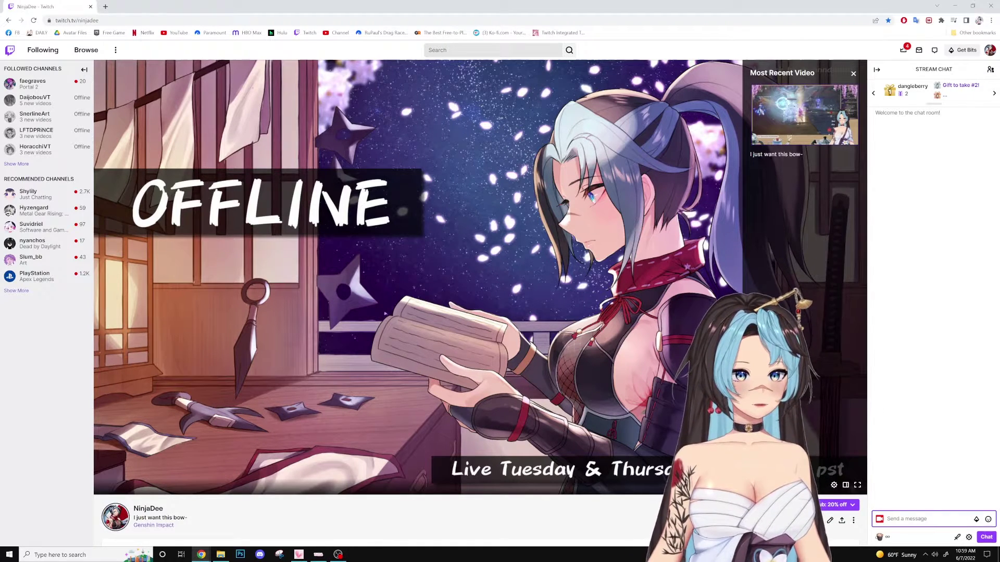
{"action": "type", "text": "Throw cat"}
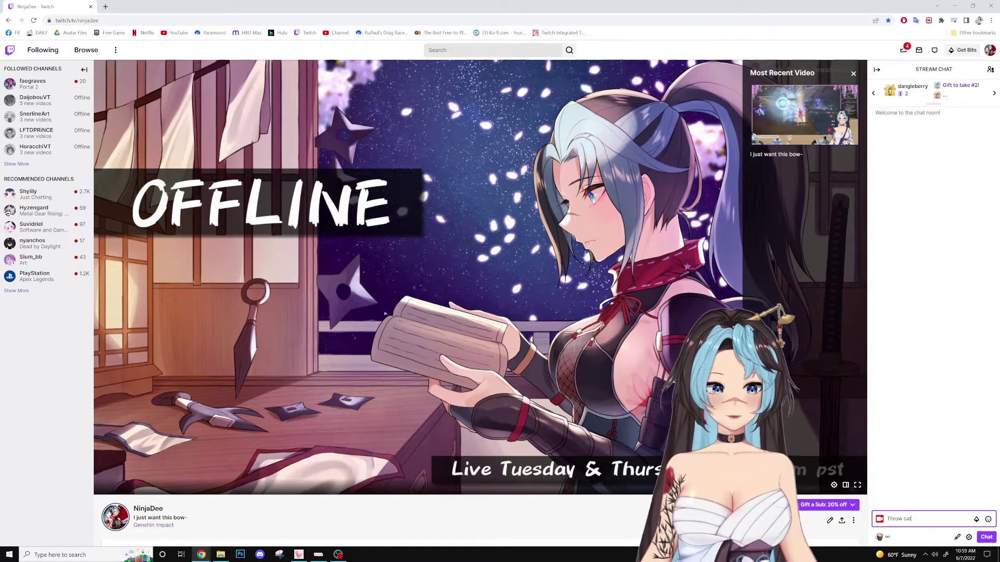
{"action": "key", "text": "Return"}
{"action": "left_click", "coordinate": [879, 538]}
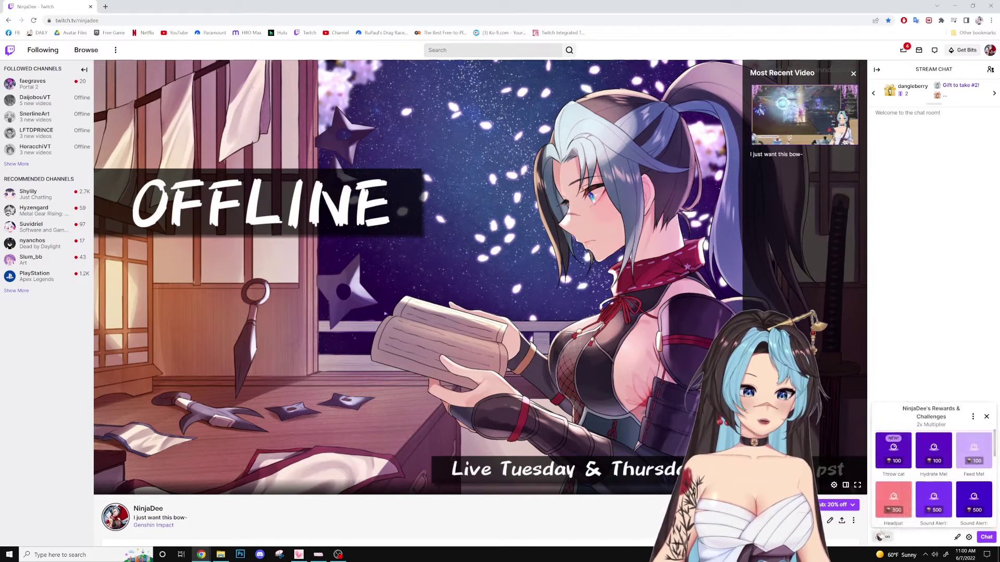
{"action": "left_click", "coordinate": [893, 451]}
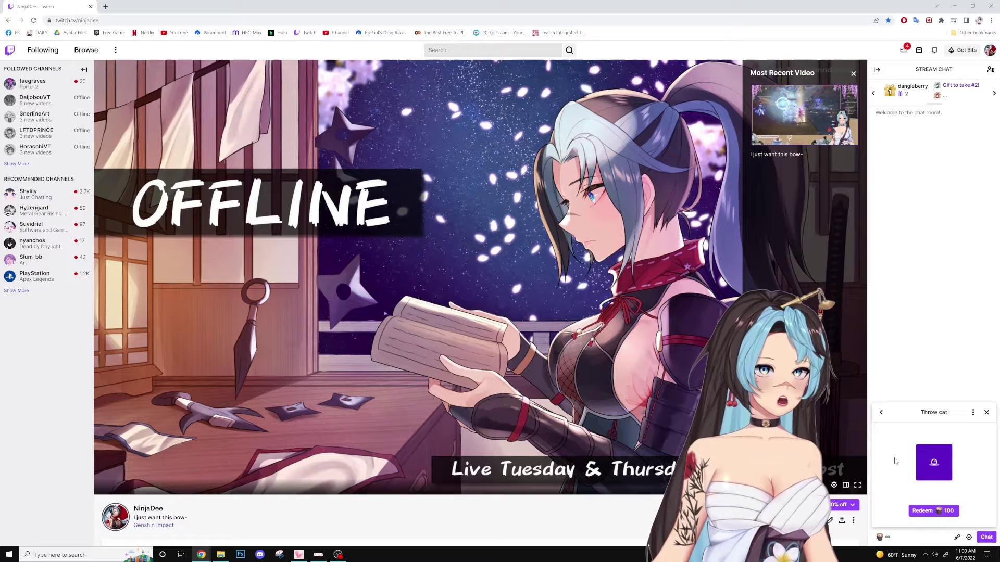
{"action": "left_click", "coordinate": [934, 511]}
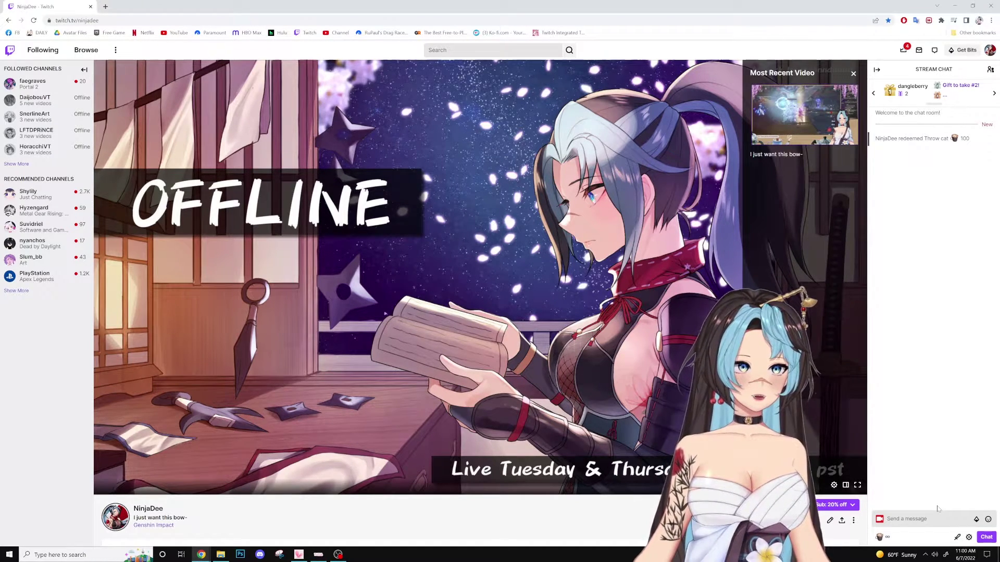
- Redeem the Hydrate Me! and Feed Me! rewards as well
{"action": "left_click", "coordinate": [880, 537]}
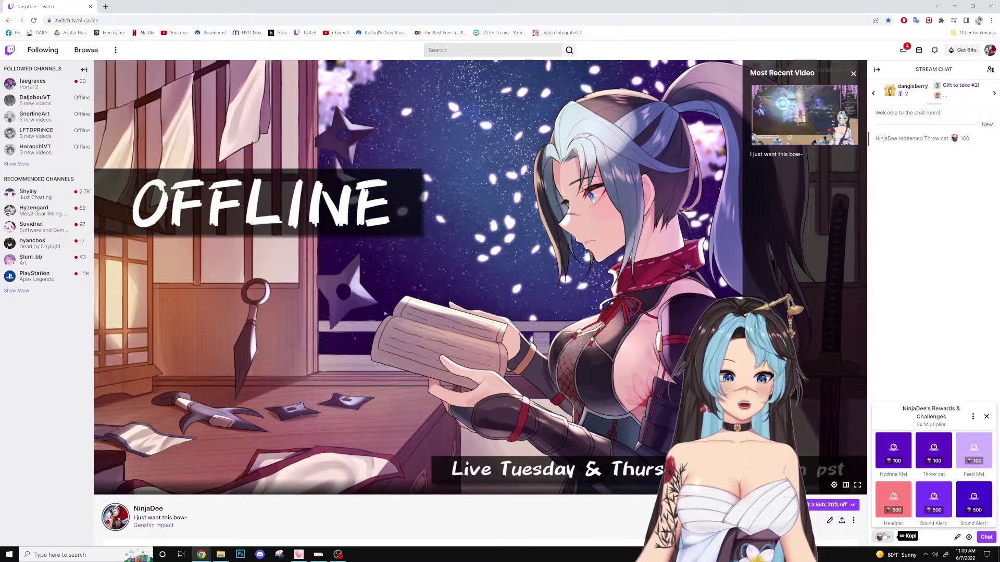
{"action": "left_click", "coordinate": [894, 451]}
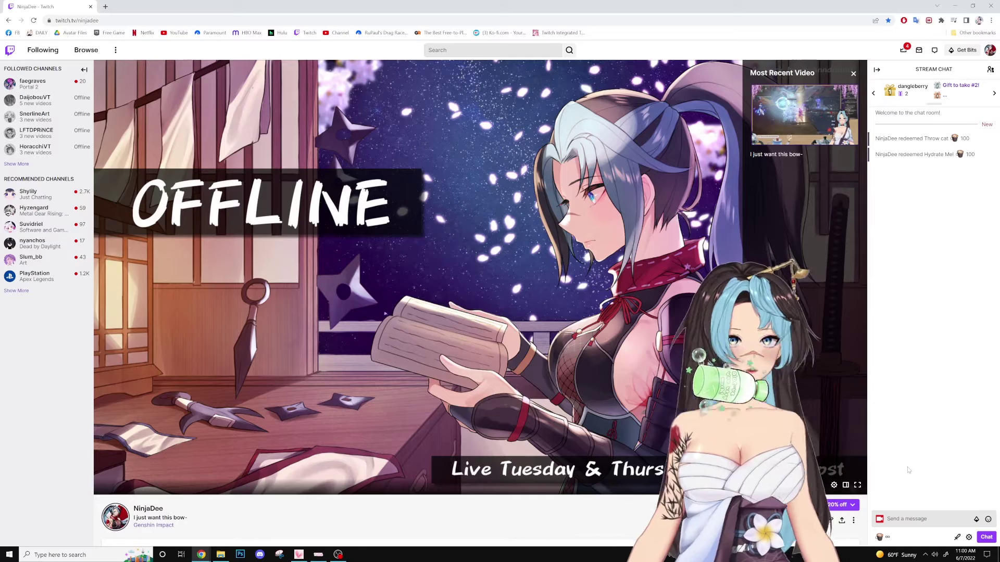
{"action": "left_click", "coordinate": [885, 537]}
{"action": "left_click", "coordinate": [974, 451]}
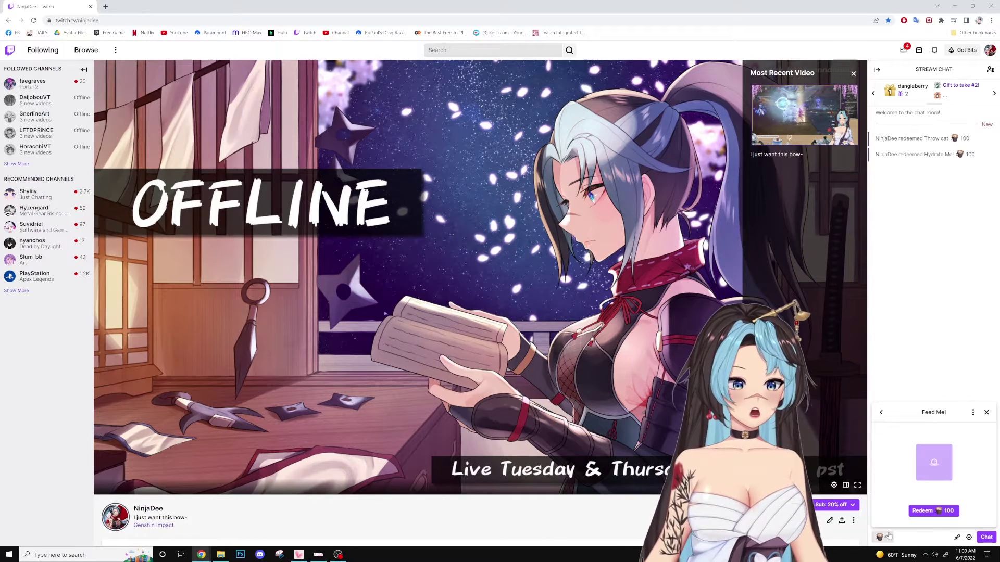
{"action": "left_click", "coordinate": [934, 511]}
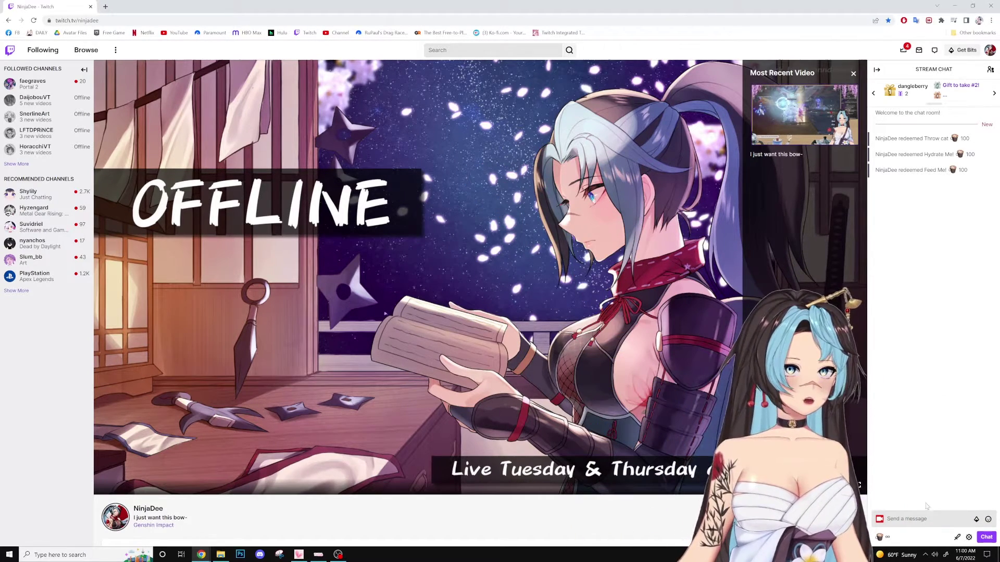